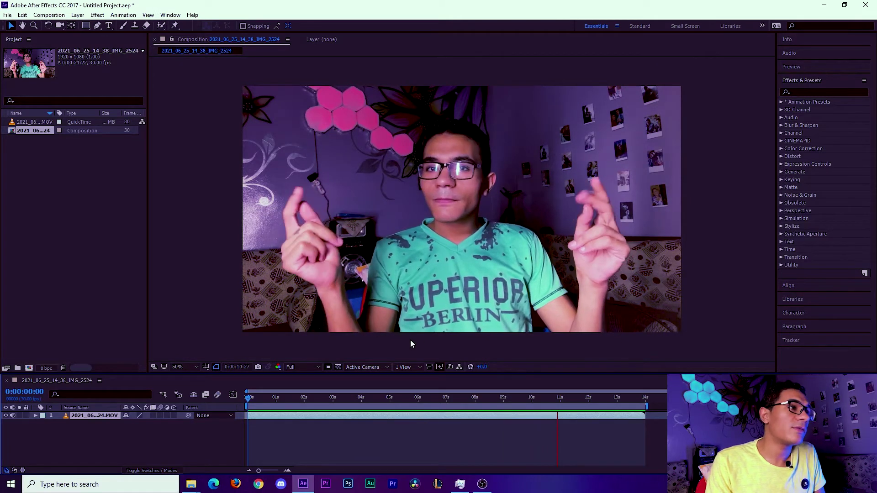
- Duplicate the webcam layer, then split it during playback into eight layers staggered about a second apart
left_click(254, 397)
key("ctrl+d")
key("space")
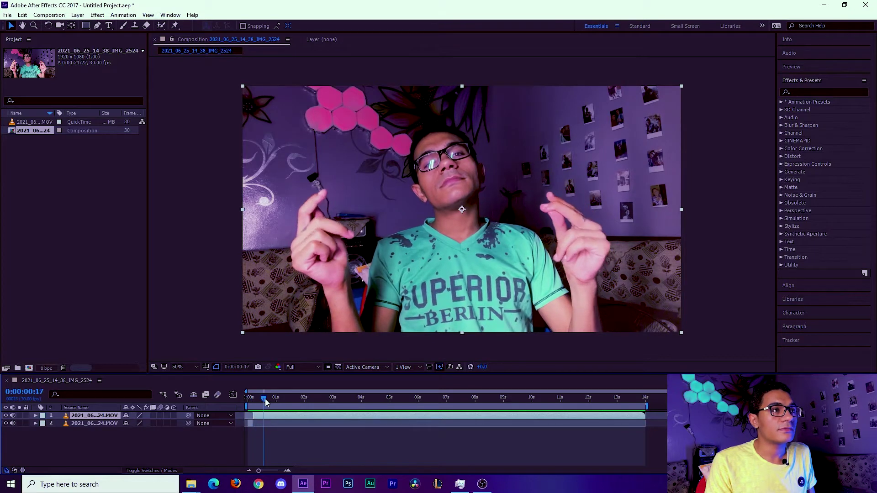
key("ctrl+shift+d")
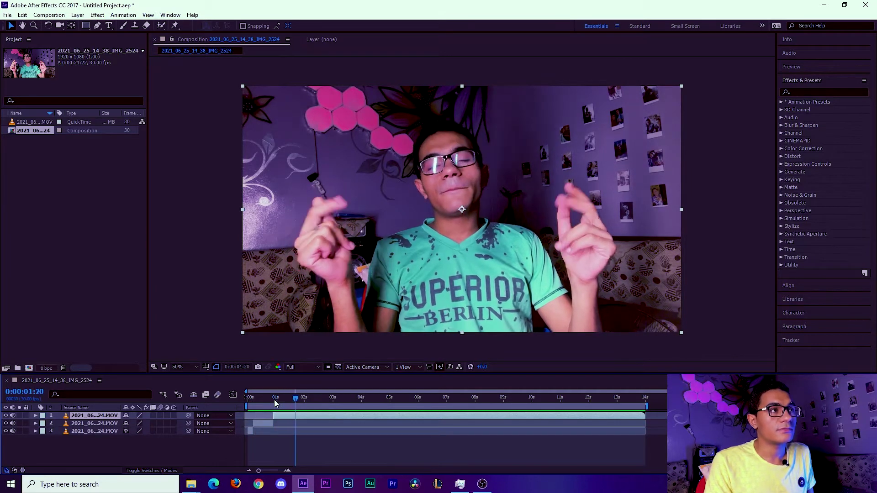
key("ctrl+shift+d")
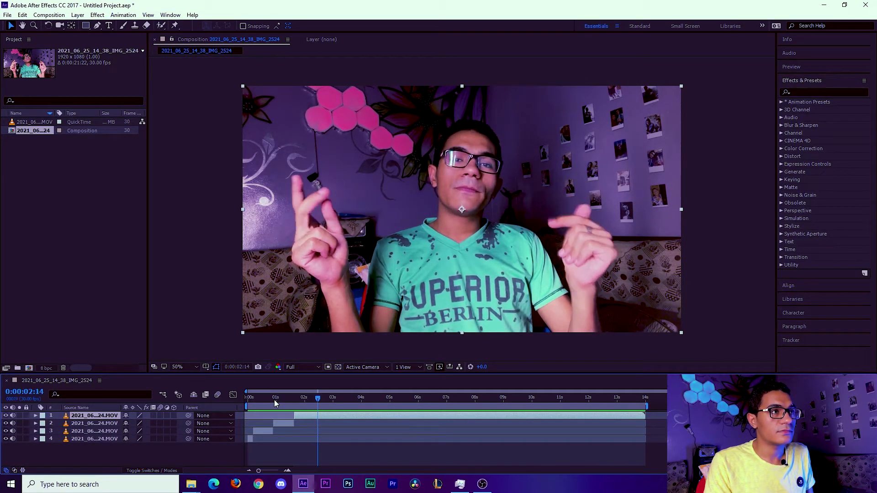
key("ctrl+shift+d")
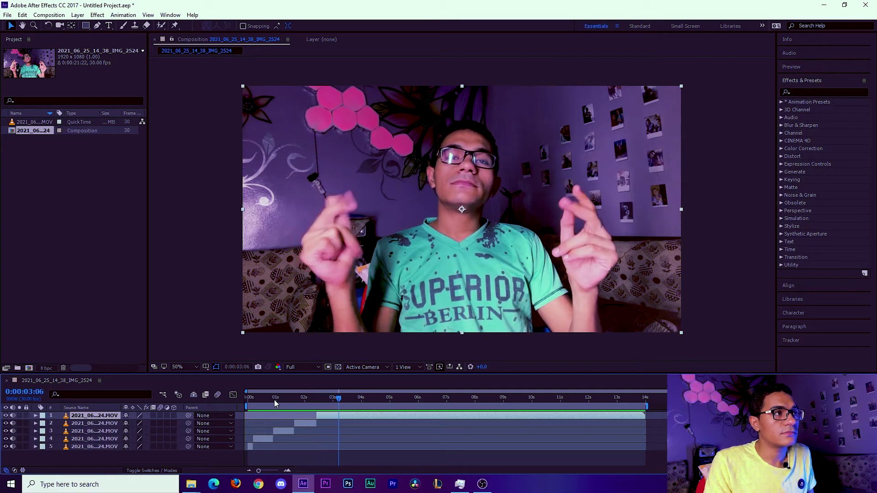
key("ctrl+shift+d")
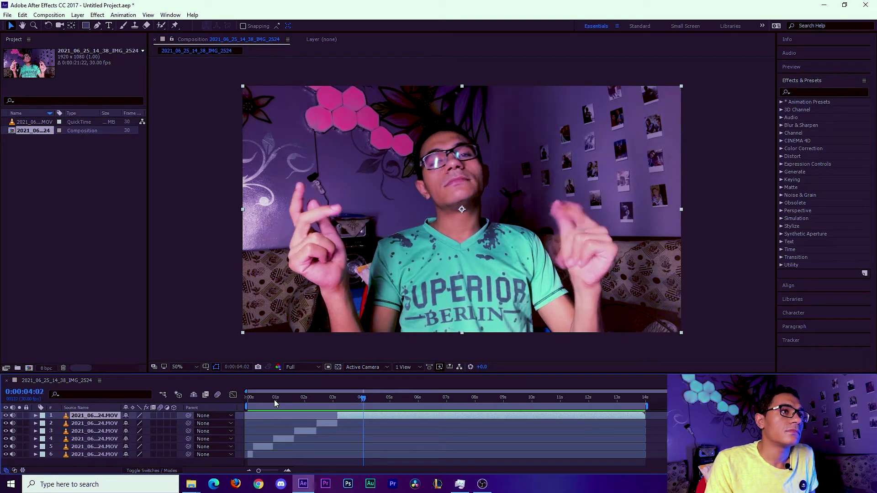
key("ctrl+shift+d")
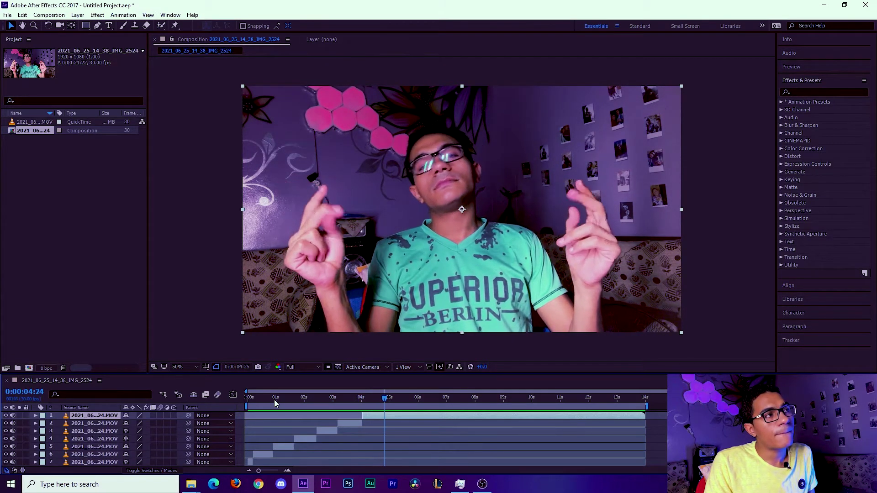
key("ctrl+shift+d")
left_click_drag(360, 374, 360, 351)
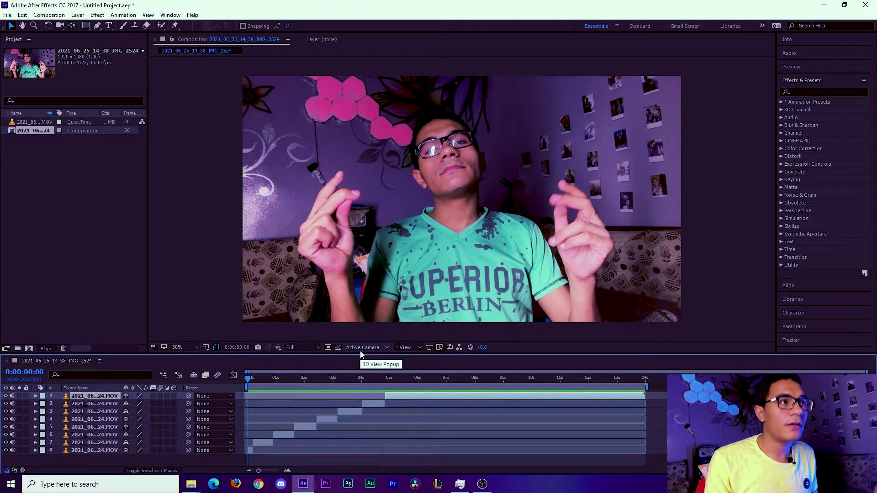
- Search Effects & Presets for 'change' and apply Change to Color to layer 8
left_click(811, 96)
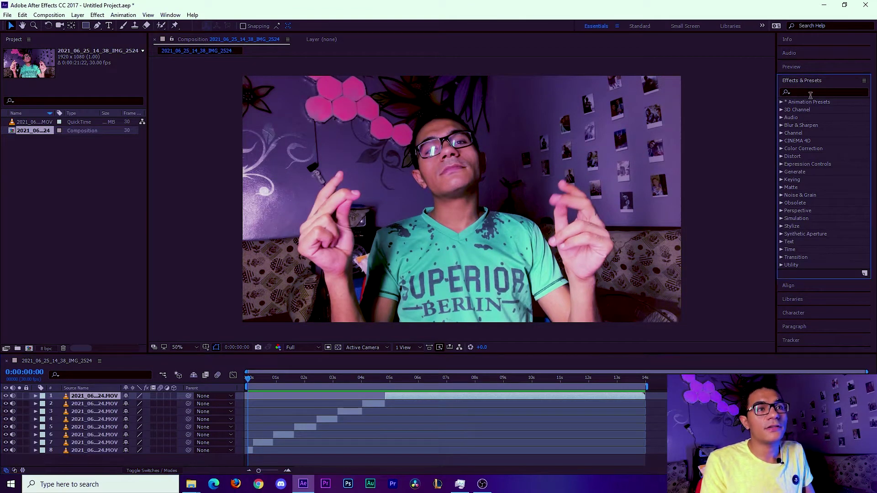
type("change")
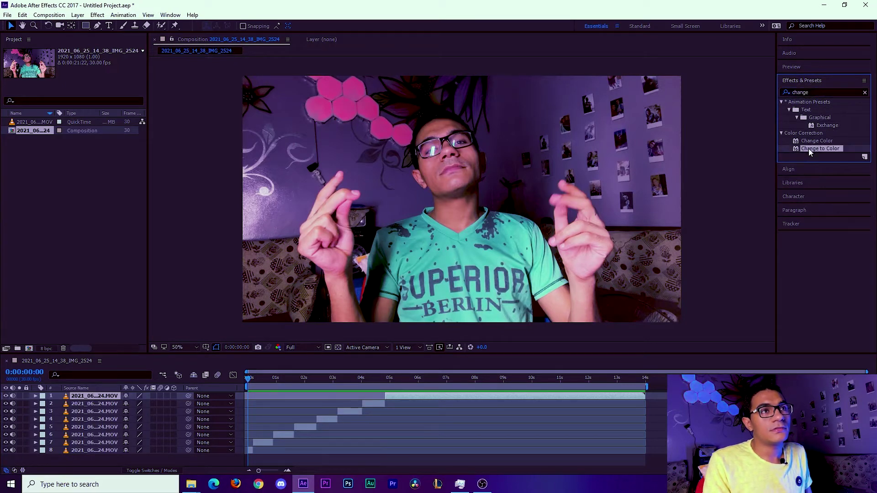
left_click_drag(810, 153, 251, 452)
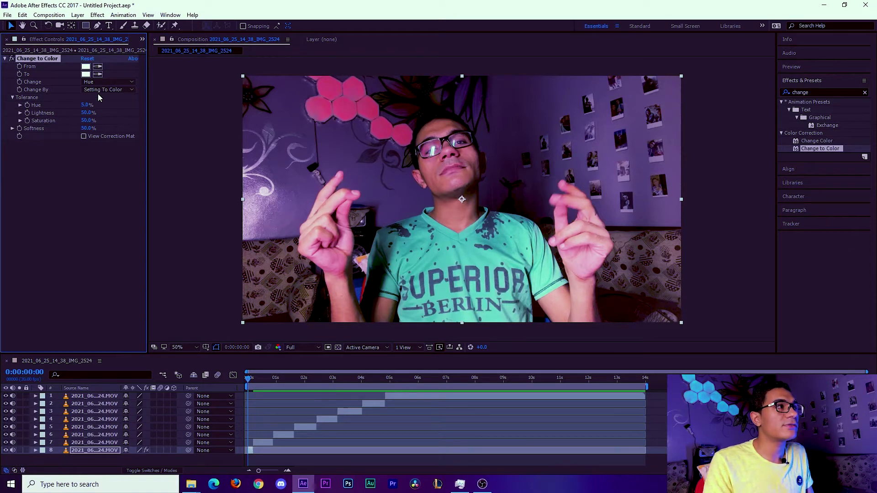
- Sample the shirt as the From colour, try red and magenta targets, then cancel and undo
left_click(480, 253)
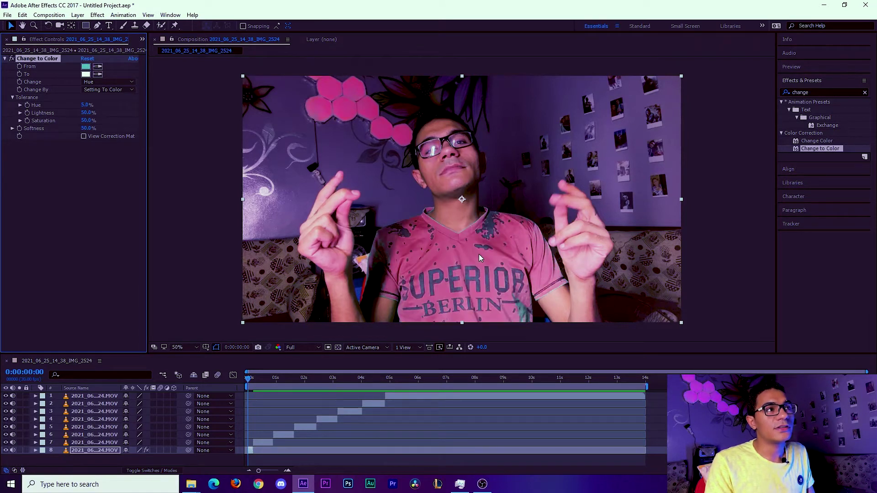
left_click(85, 74)
left_click_drag(713, 320, 787, 251)
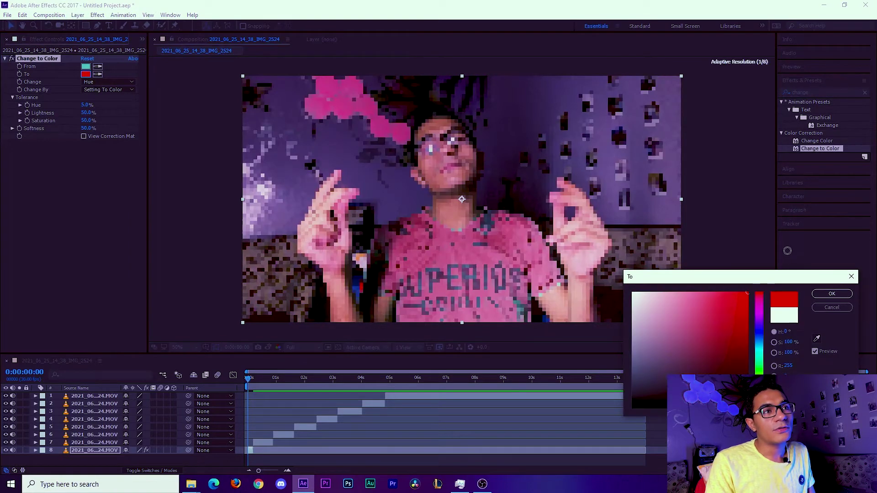
left_click_drag(768, 310, 759, 350)
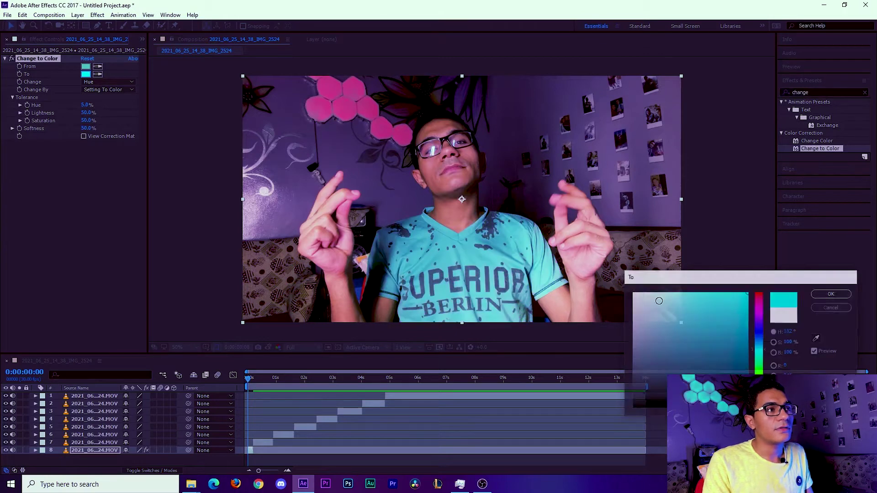
key("Escape")
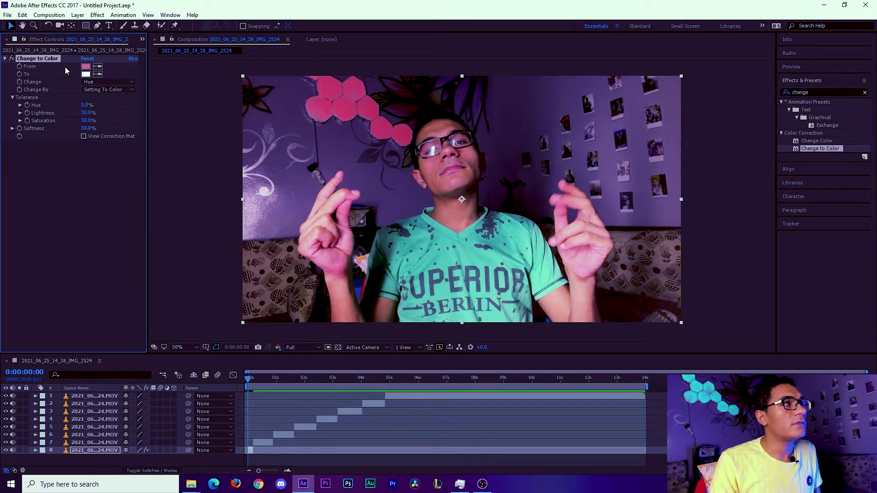
key("ctrl+z")
key("ctrl+z")
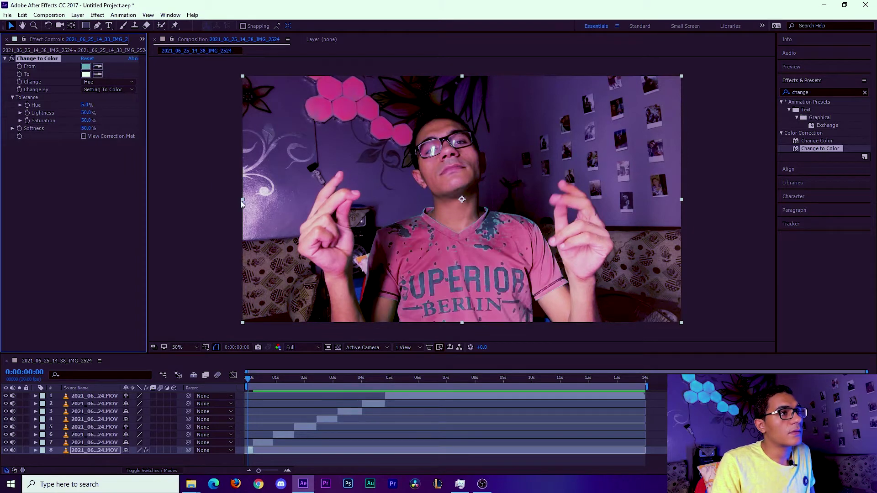
- Resample the shirt as the From colour and set the To colour to blue
left_click(98, 67)
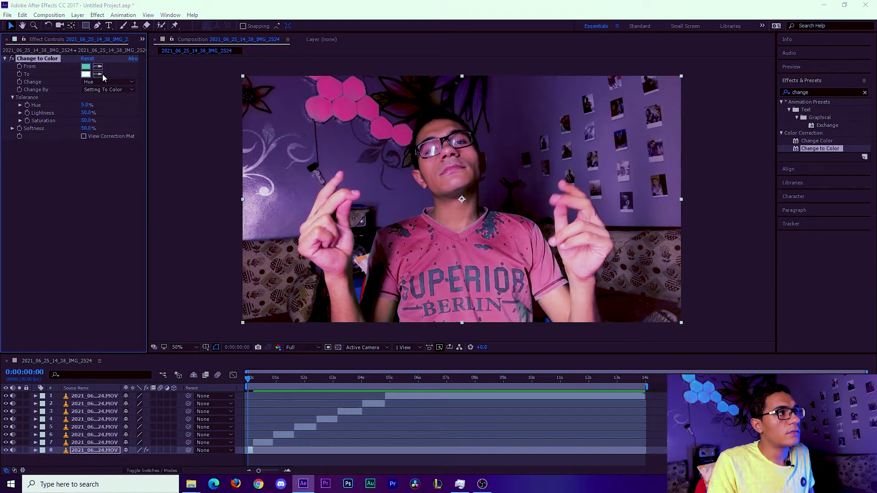
left_click(87, 74)
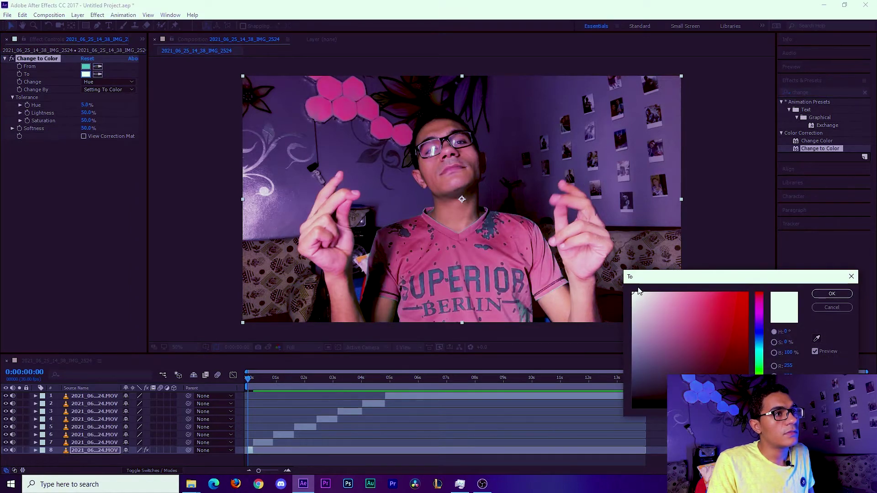
left_click(762, 320)
left_click_drag(760, 322, 764, 336)
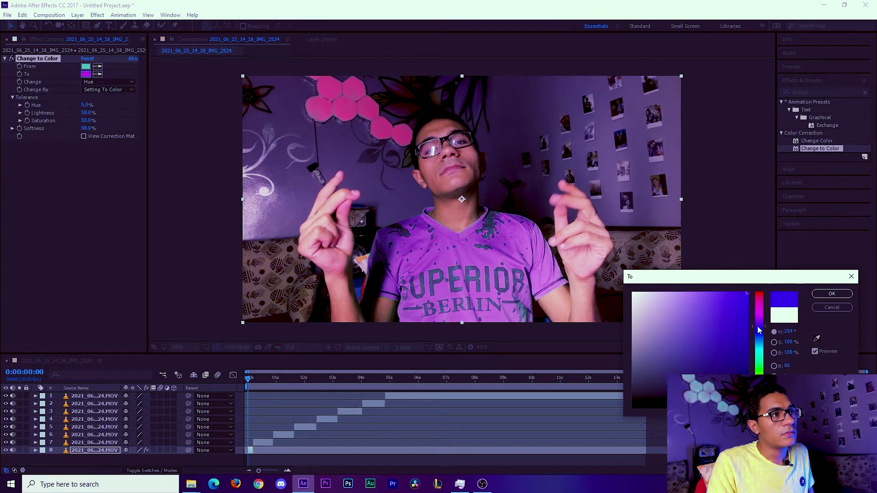
key("Return")
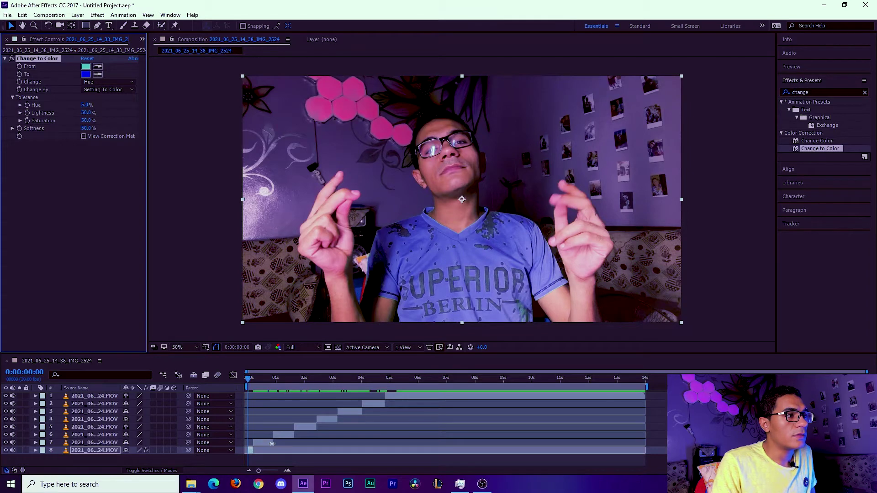
left_click(271, 385)
- Give layer 7 Change to Color with the teal shirt as From and green as To, then preview
left_click(259, 443)
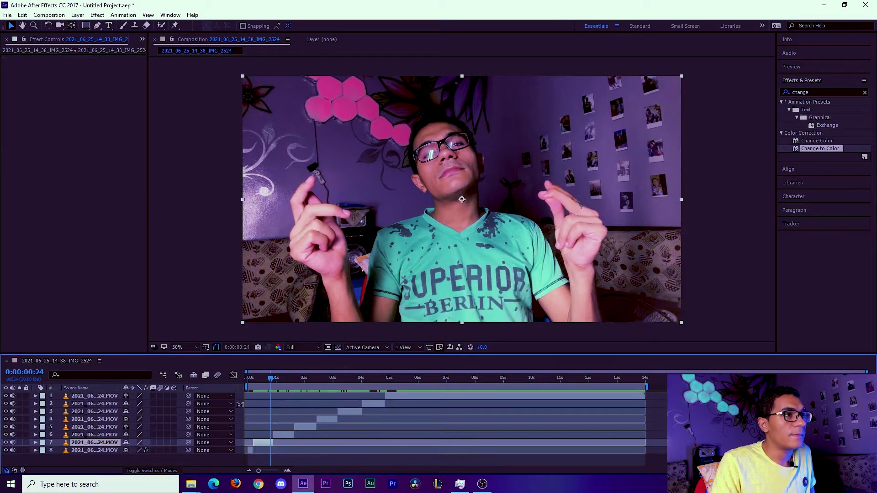
left_click_drag(822, 149, 354, 359)
left_click_drag(118, 200, 78, 98)
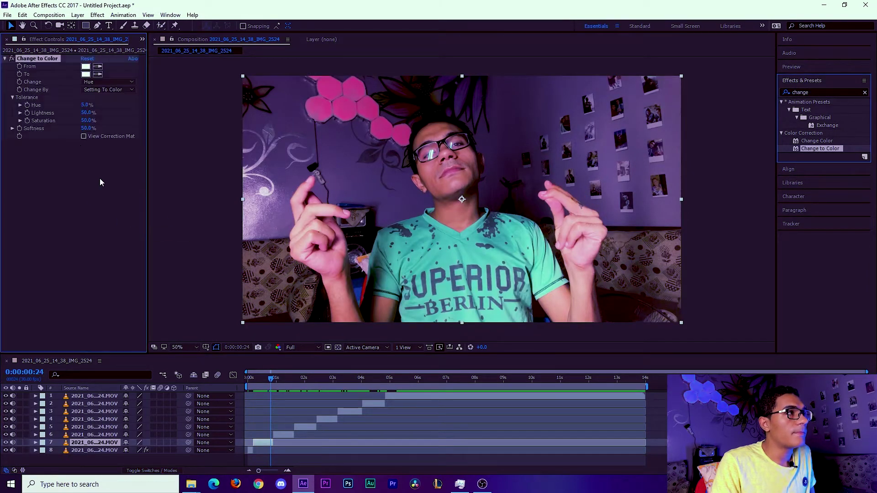
left_click(472, 250)
left_click(97, 67)
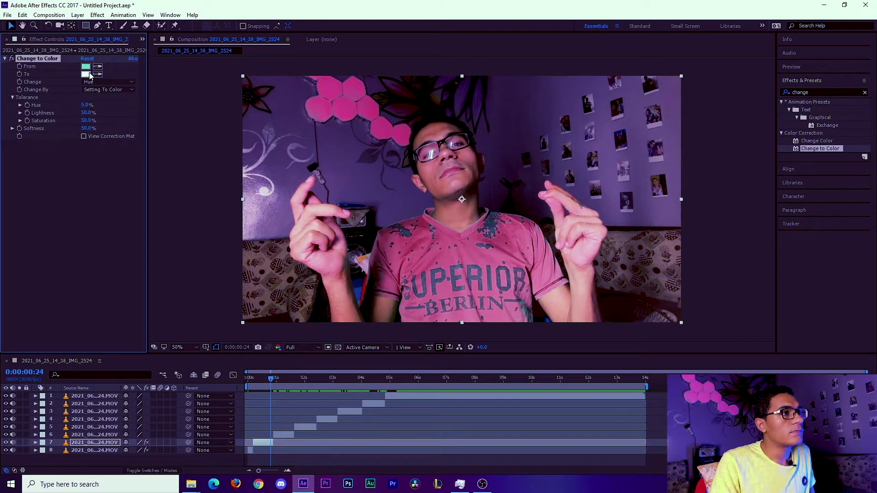
left_click(89, 74)
left_click(762, 365)
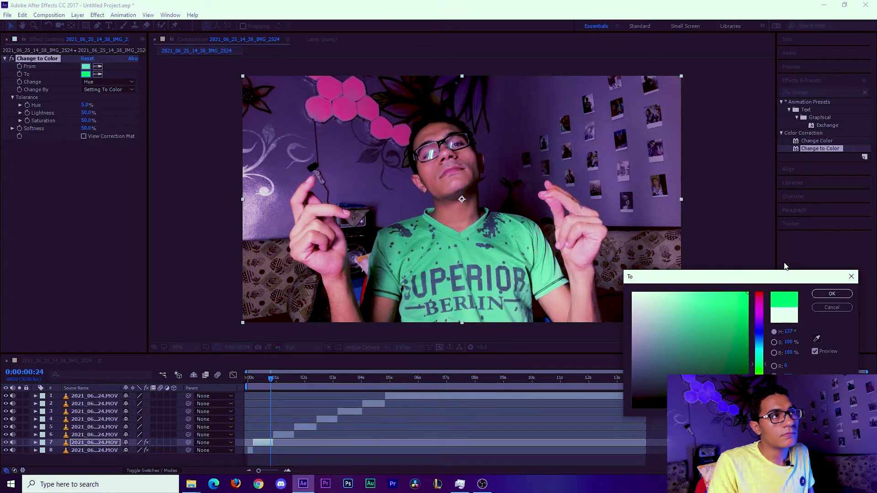
key("Return")
left_click_drag(272, 383, 247, 383)
key("space")
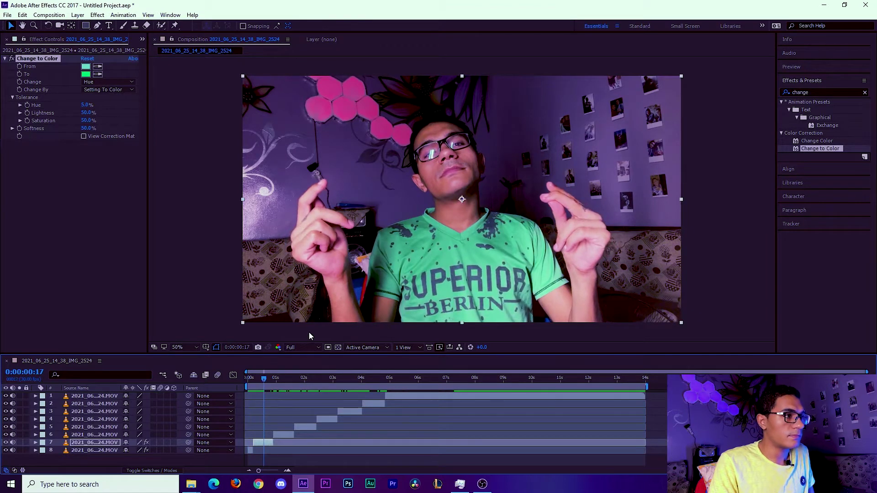
- At the 1-second mark, give layer 6 Change to Color turning the shirt yellow
left_click_drag(265, 379, 279, 381)
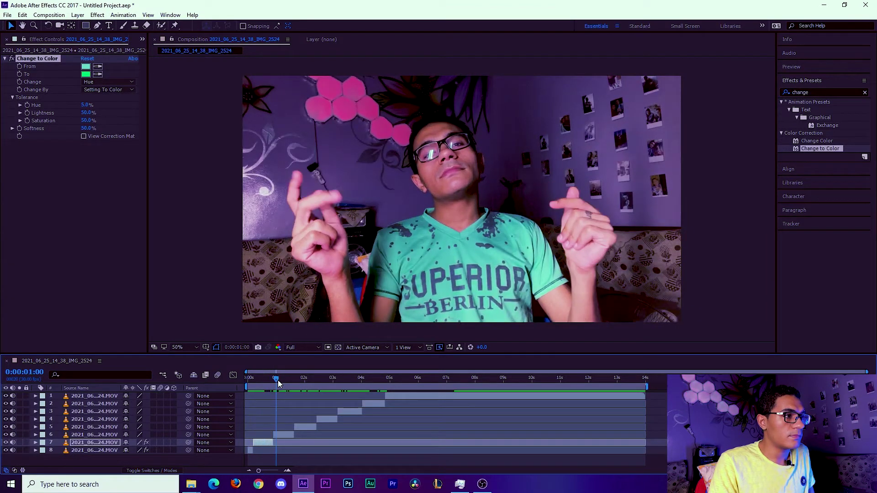
left_click(277, 435)
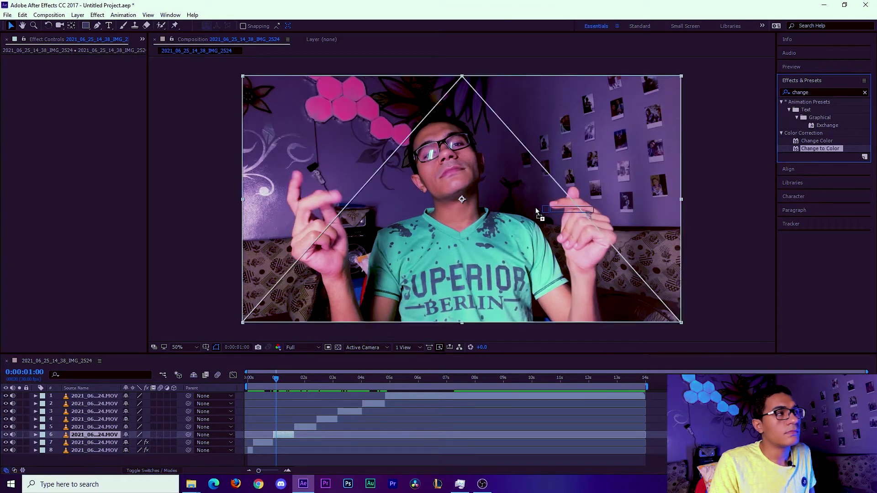
left_click_drag(703, 188, 84, 182)
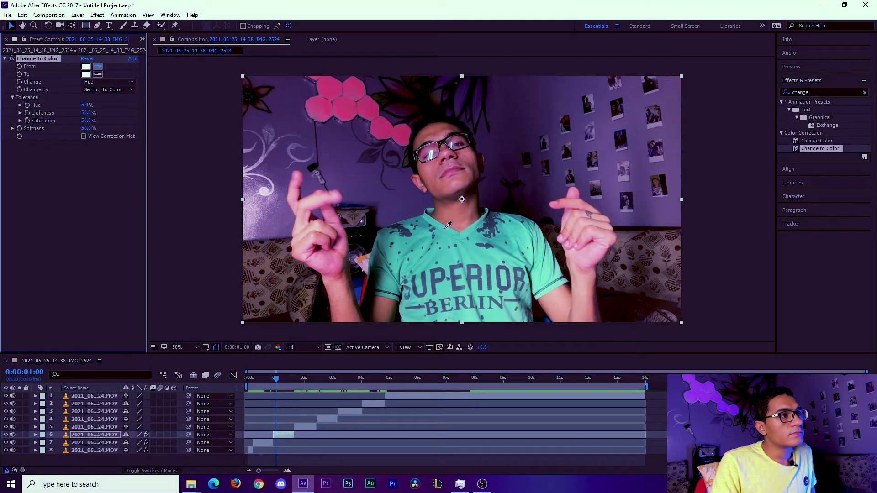
left_click(85, 75)
left_click_drag(759, 362, 759, 390)
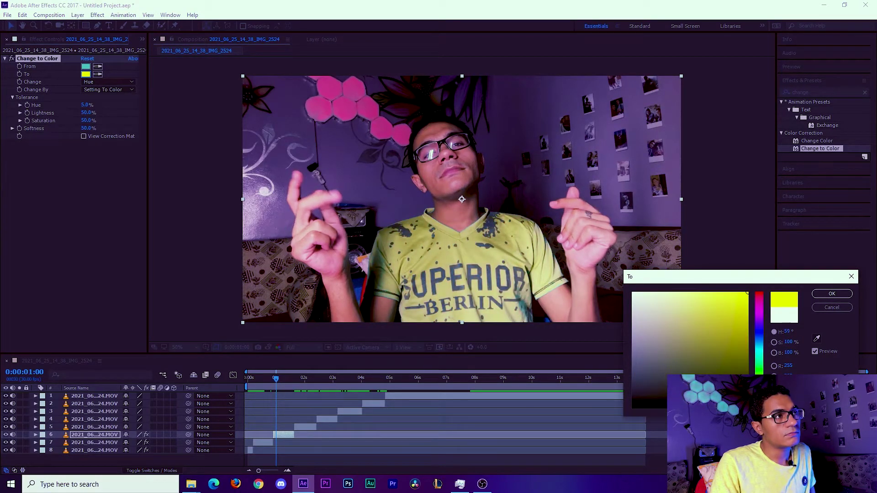
key("Return")
left_click_drag(293, 383, 302, 382)
left_click(310, 430)
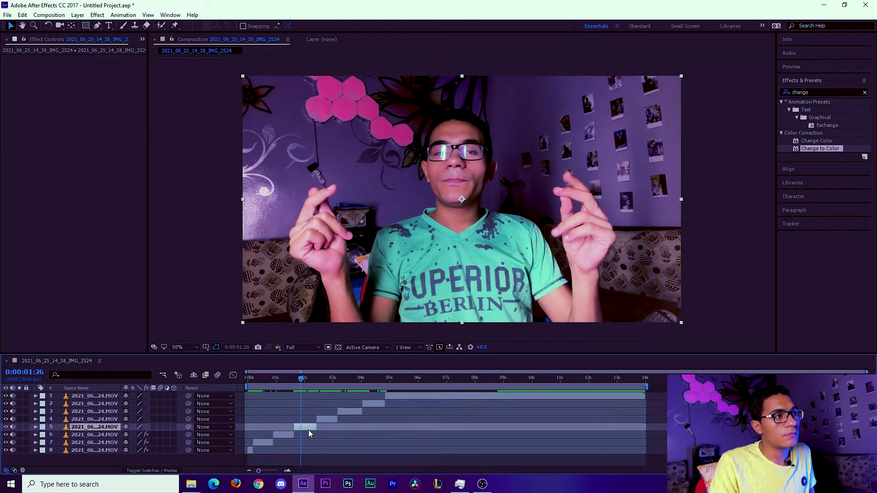
- Give layer 5 Change to Color, sampling the green shirt as From and setting a cyan To colour
left_click_drag(815, 152, 109, 171)
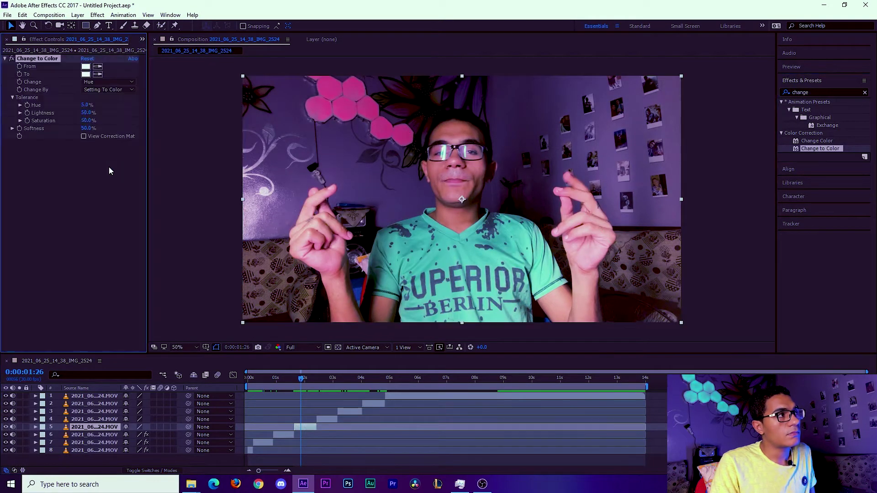
left_click(464, 233)
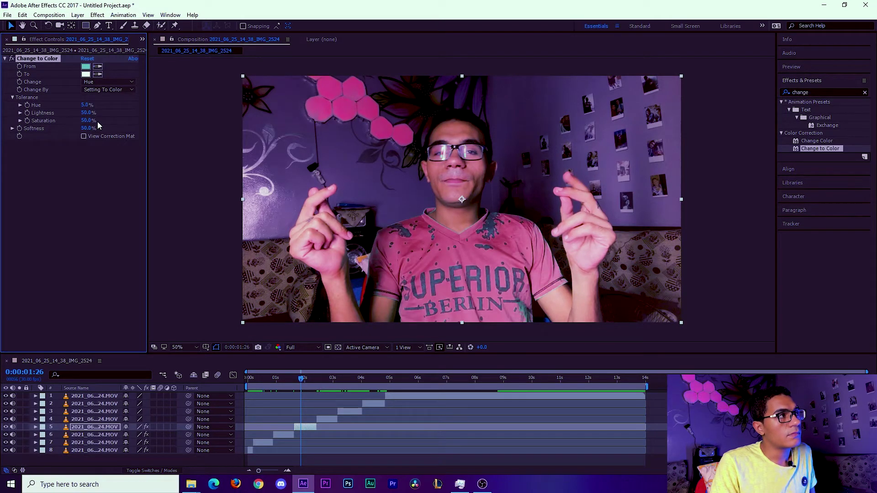
left_click(97, 66)
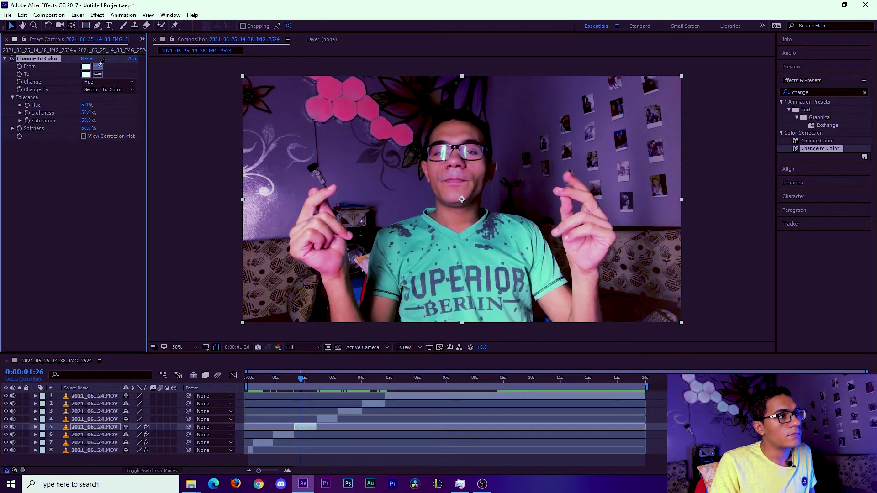
left_click(473, 251)
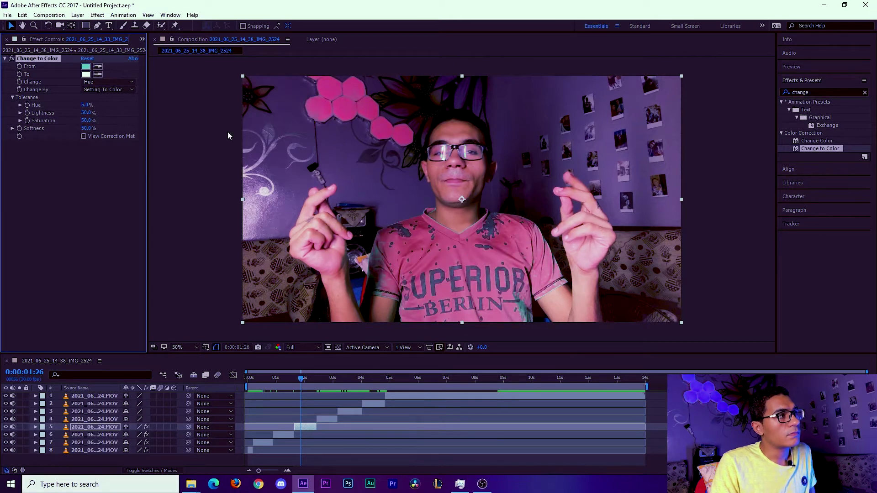
left_click(98, 66)
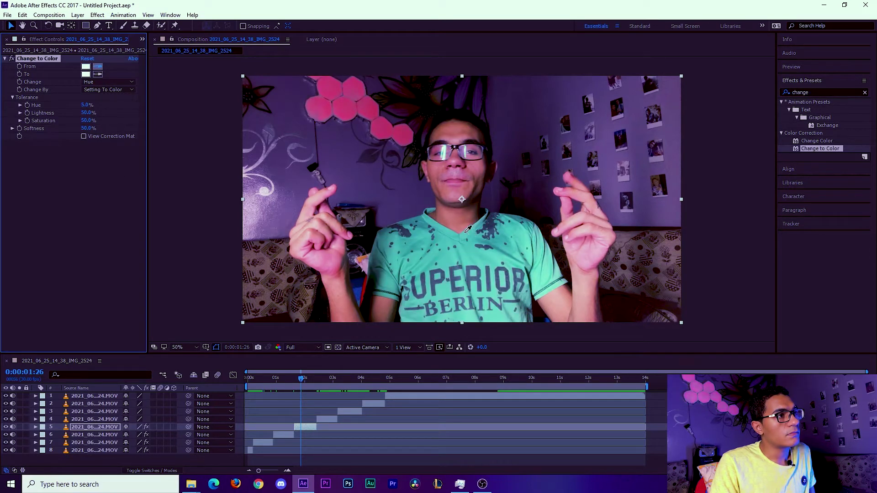
left_click(467, 231)
left_click(86, 74)
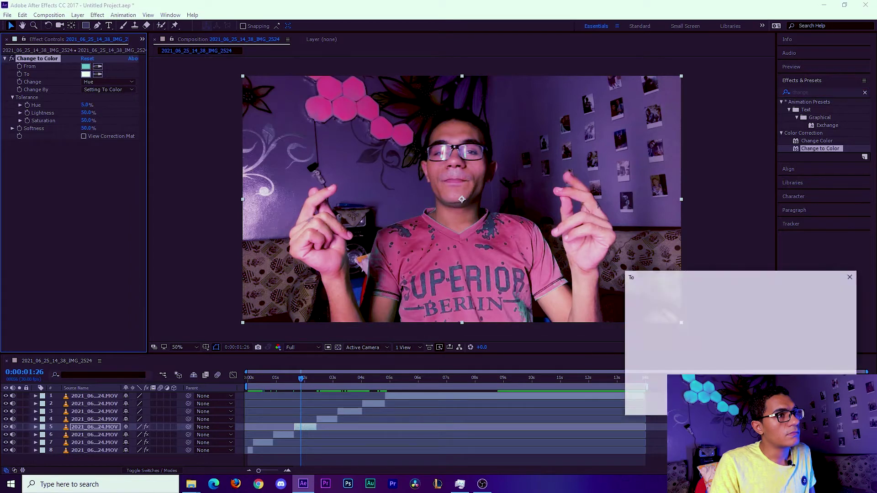
type("FF8800")
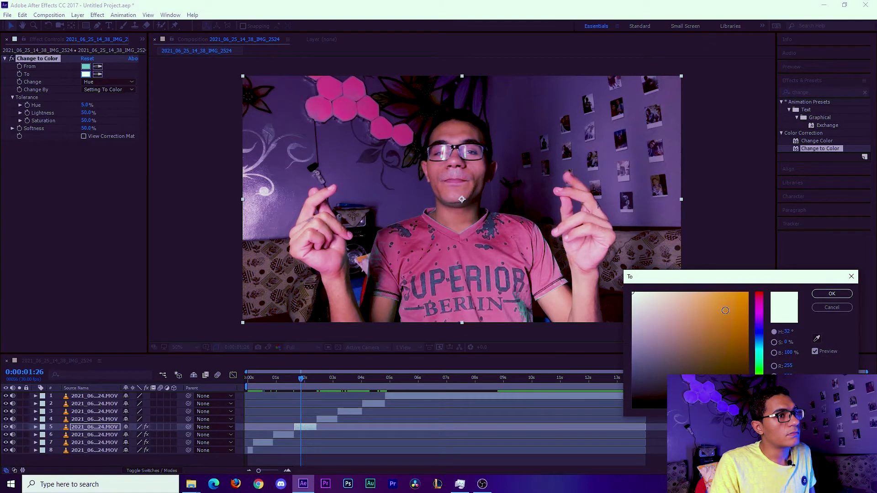
left_click_drag(762, 304, 761, 362)
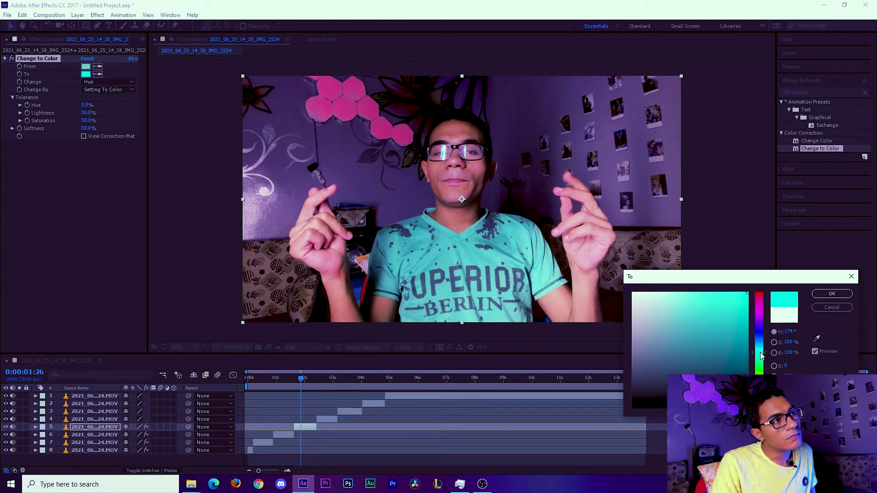
key("Return")
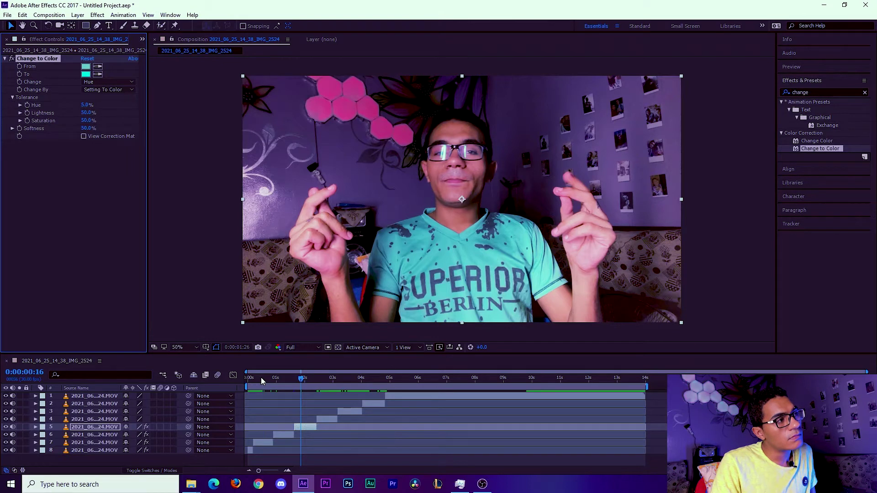
- Preview, then at 0:00:02:23 give layer 4 Change to Color turning the teal shirt yellow
key("space")
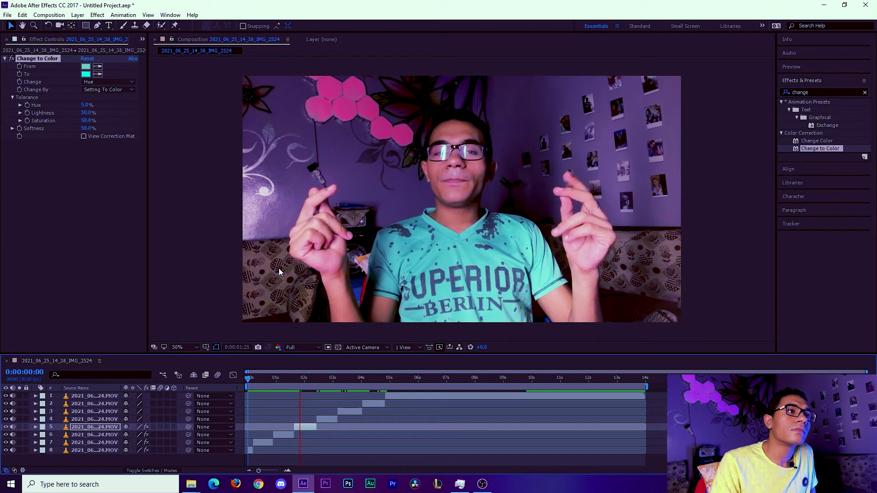
left_click(334, 379)
left_click_drag(334, 379, 327, 379)
left_click(330, 420)
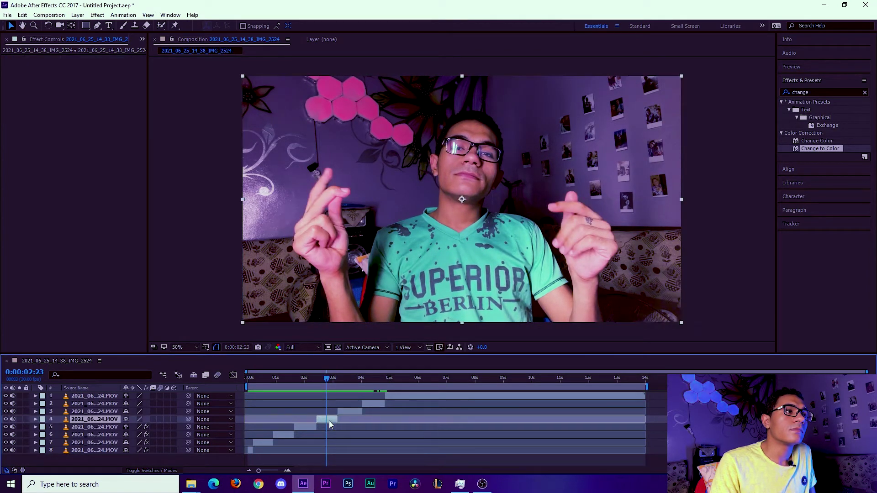
left_click_drag(821, 152, 60, 89)
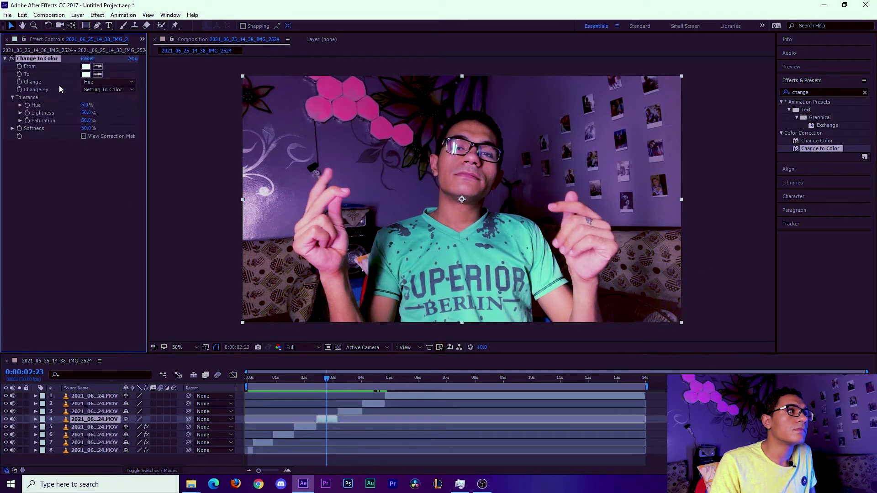
left_click(418, 232)
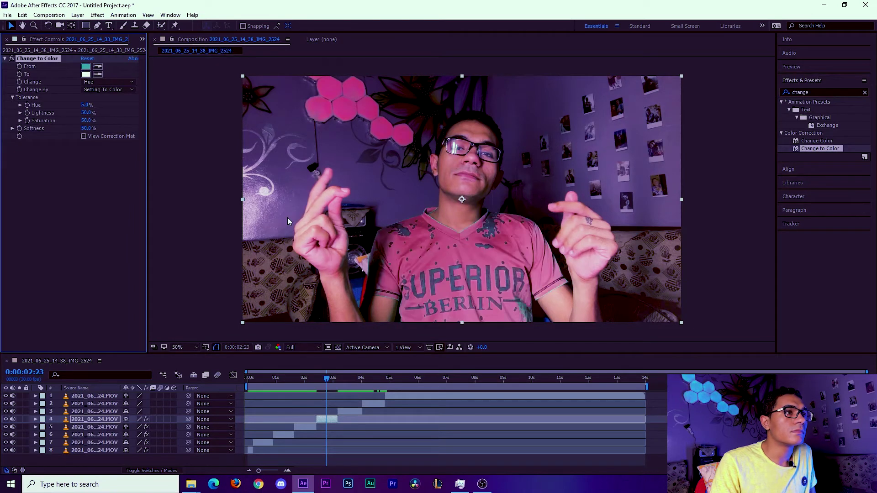
left_click(91, 75)
left_click(748, 293)
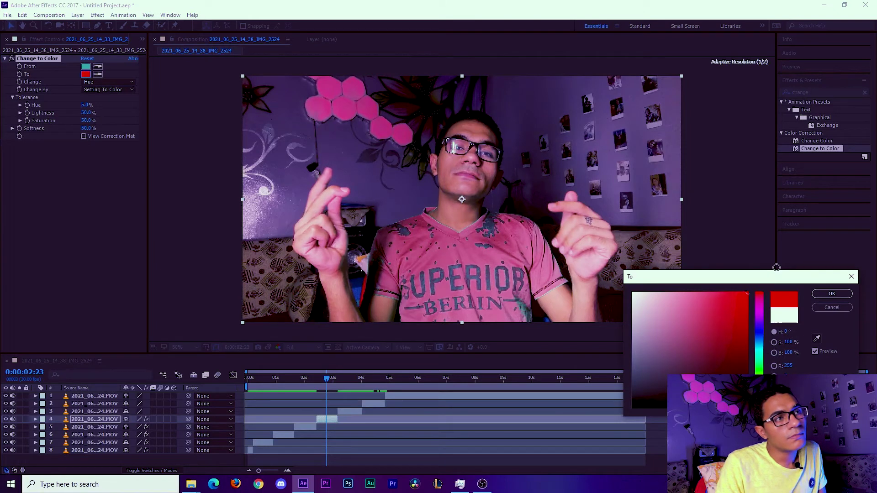
left_click(761, 312)
left_click_drag(761, 320, 760, 391)
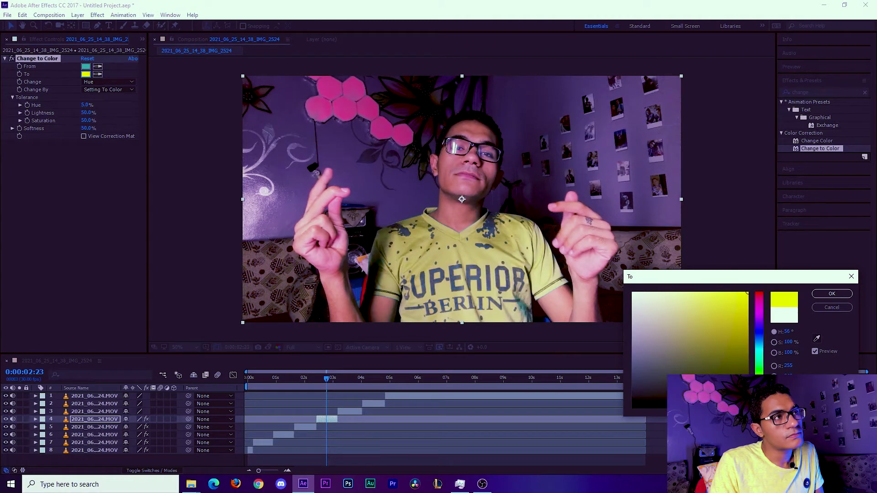
key("Return")
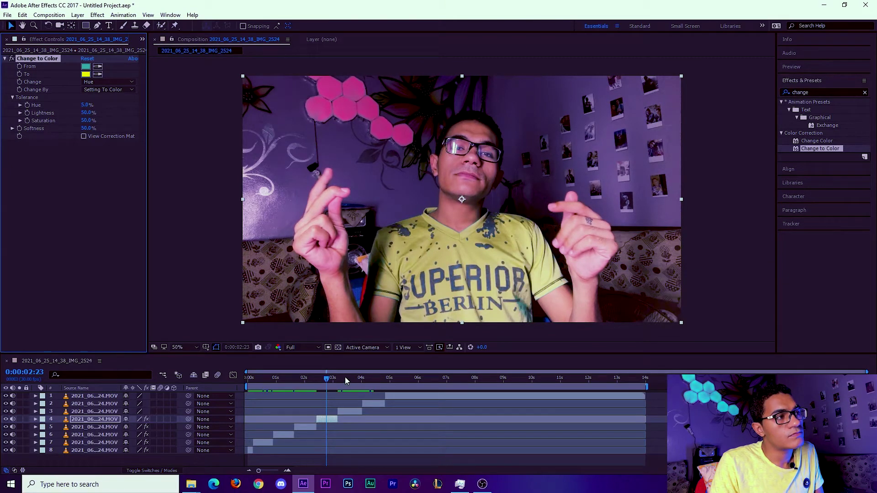
left_click(346, 379)
key("ctrl+Up")
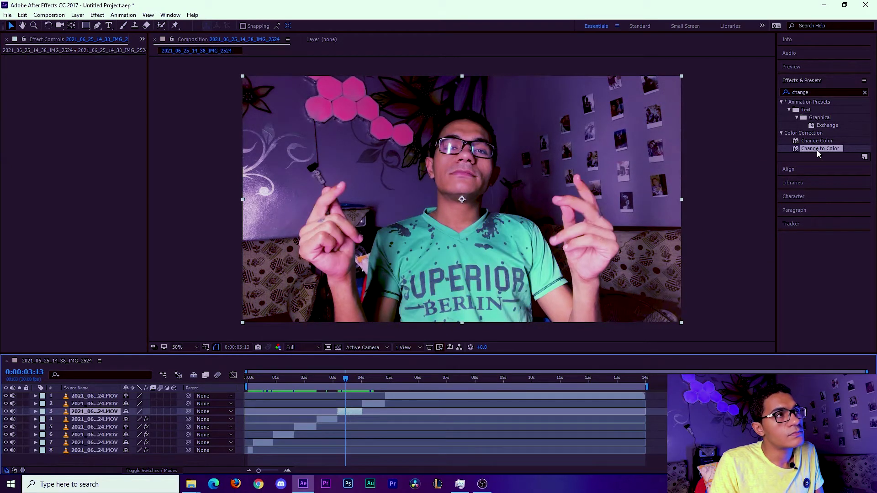
- Give layer 3 Change to Color with the green shirt as From and sky blue as To, then apply it to layer 2
left_click_drag(818, 154, 150, 153)
left_click(97, 66)
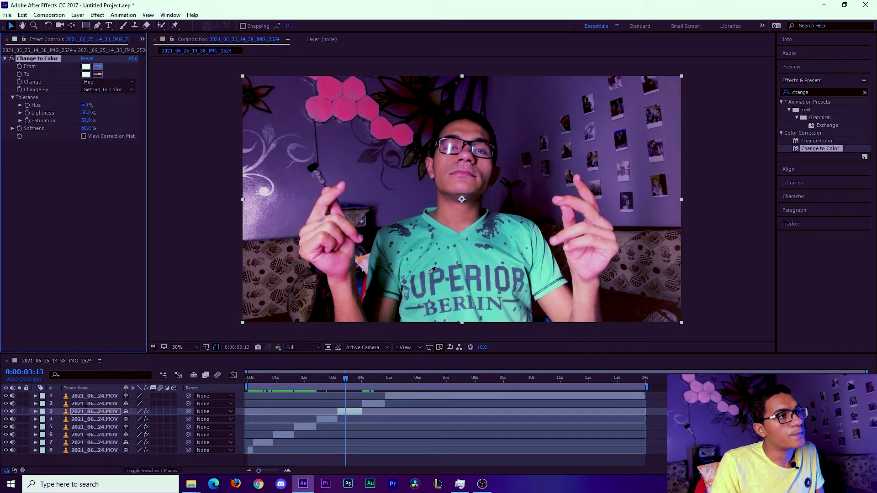
left_click(480, 251)
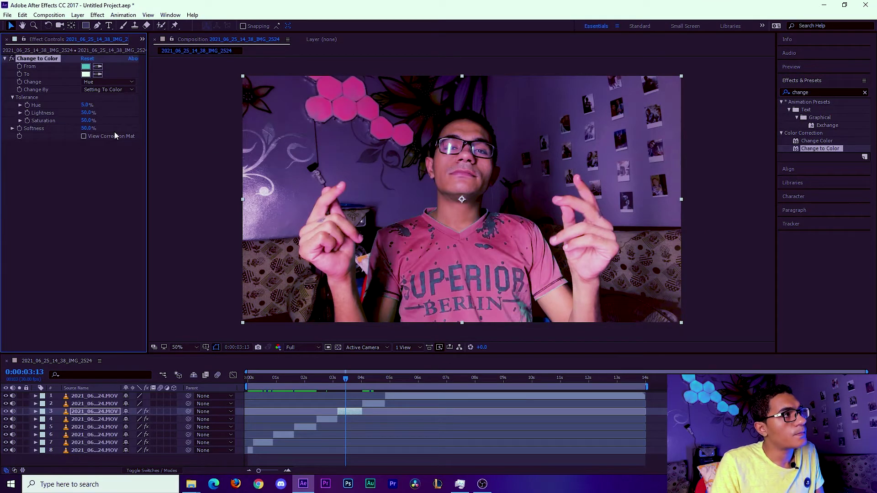
left_click(85, 74)
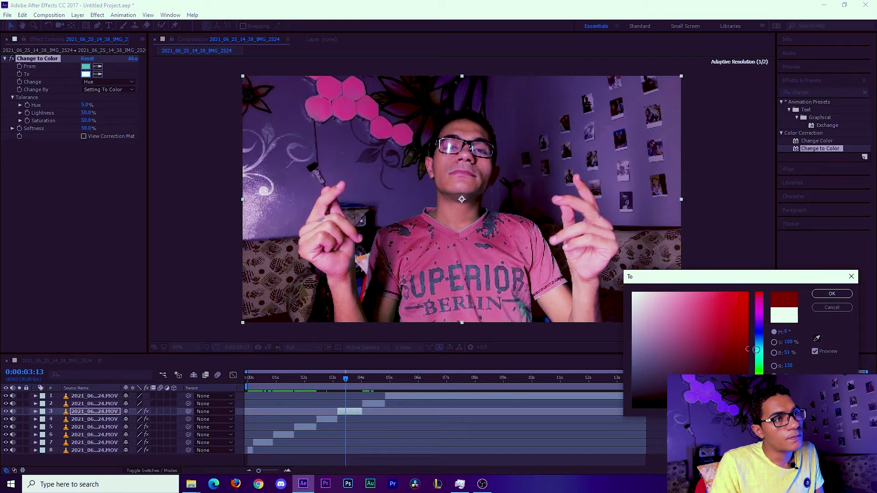
left_click_drag(759, 305, 764, 296)
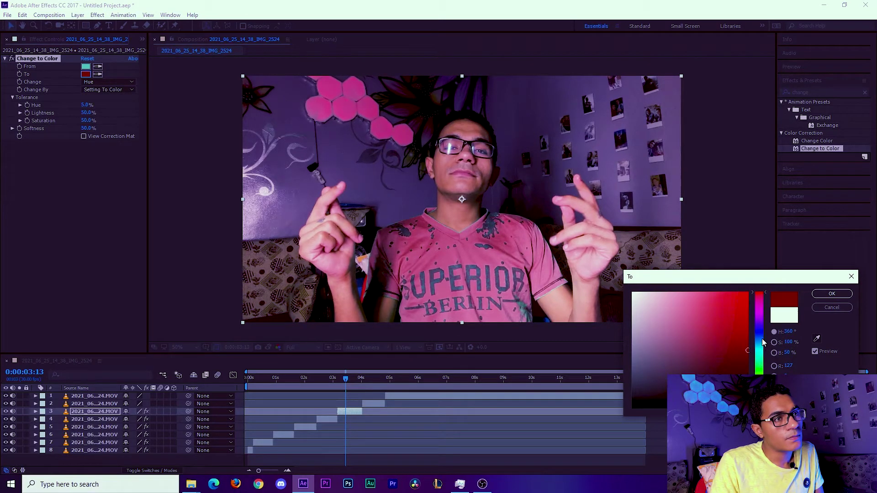
left_click(763, 342)
left_click(748, 293)
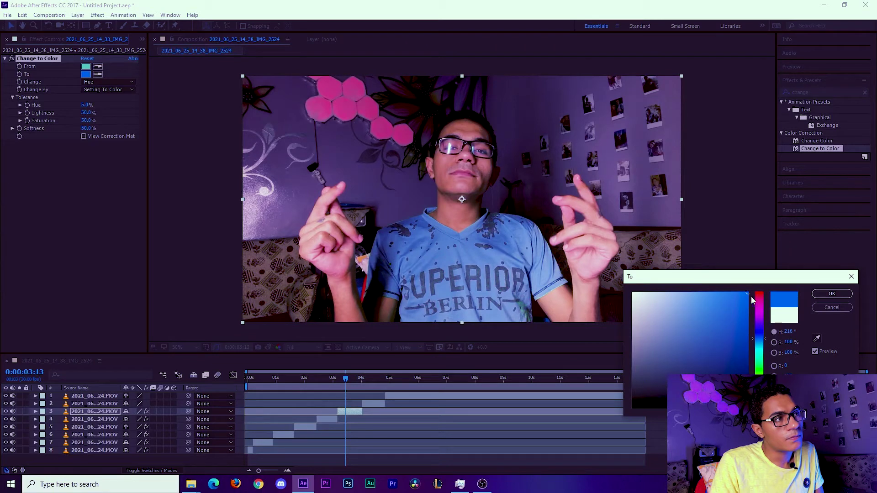
left_click_drag(756, 367, 759, 391)
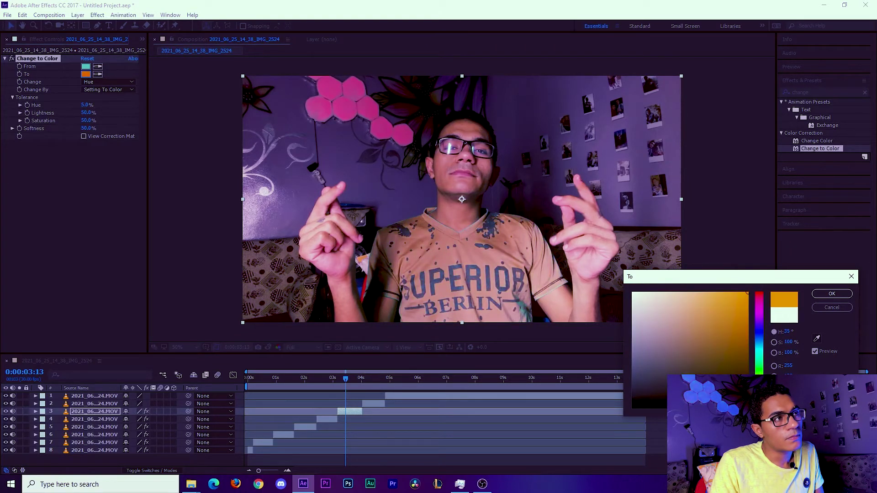
left_click_drag(759, 391, 759, 343)
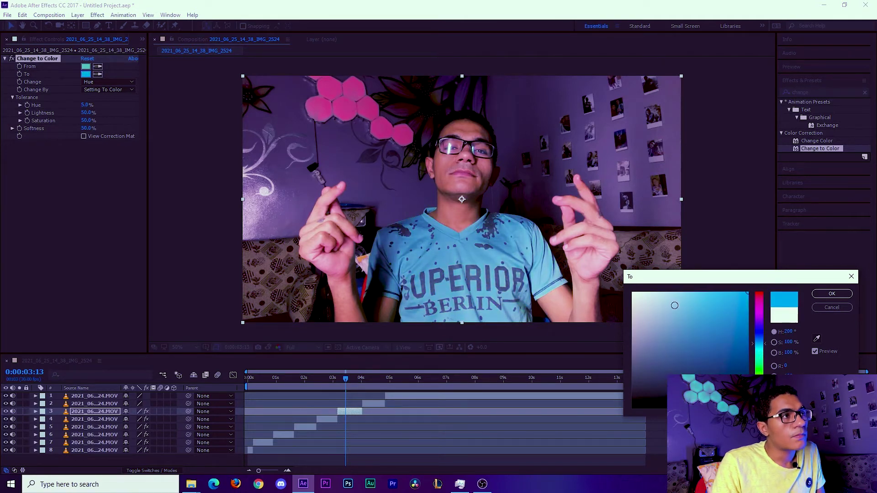
left_click(832, 293)
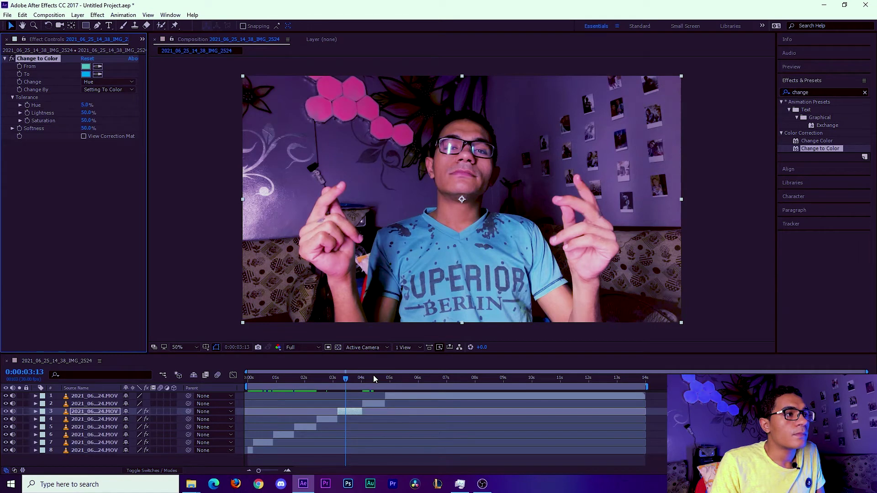
left_click_drag(814, 150, 371, 405)
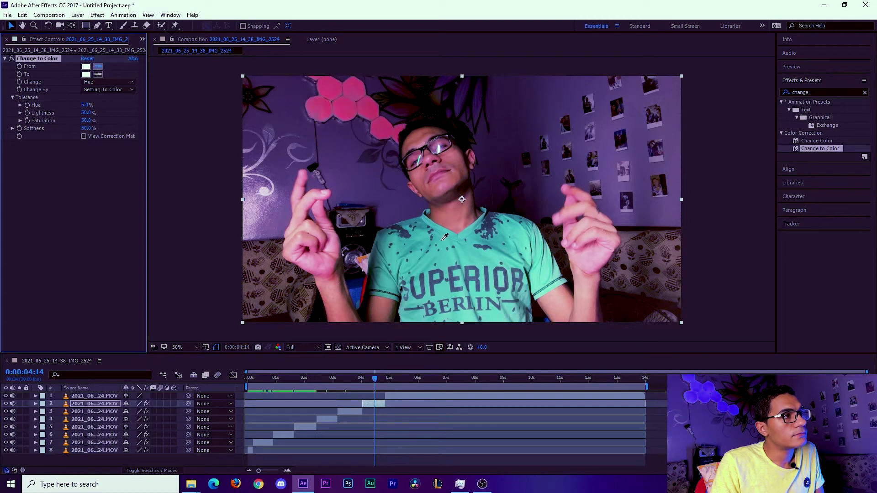
- Set layer 2's Change to Color target to orange and add a second Change to Color effect
left_click(86, 74)
left_click(729, 305)
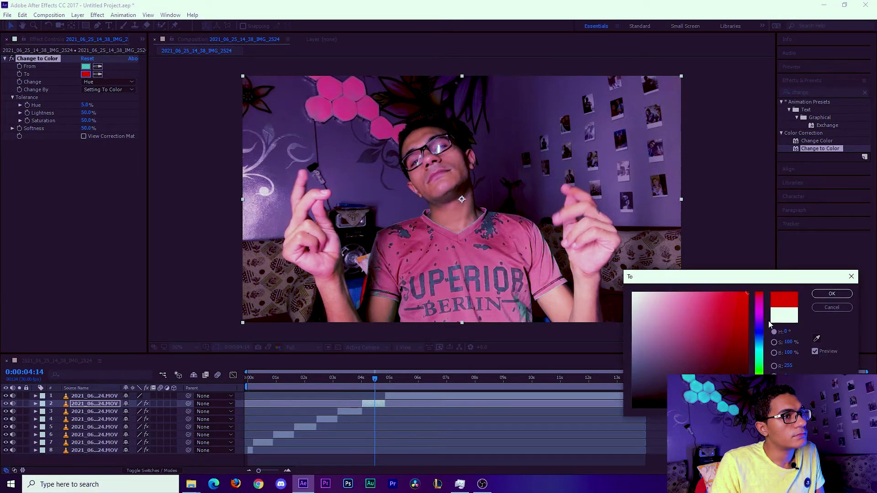
left_click_drag(761, 315, 758, 326)
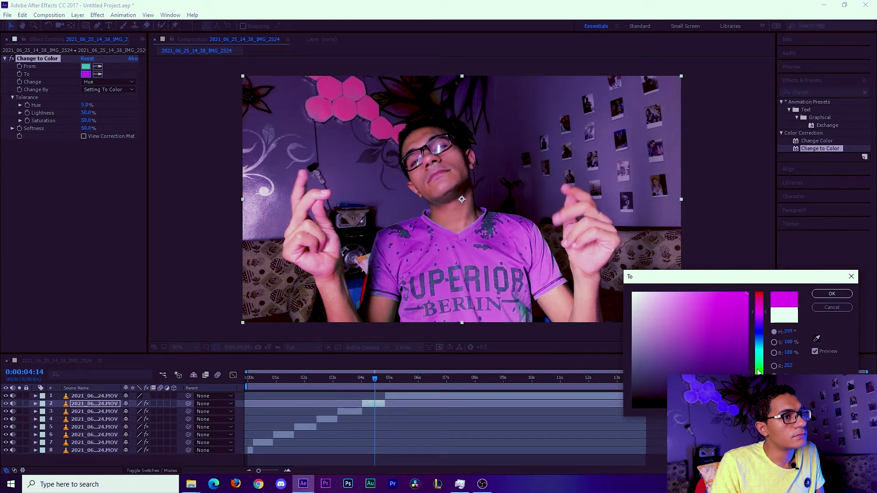
left_click_drag(759, 372, 759, 399)
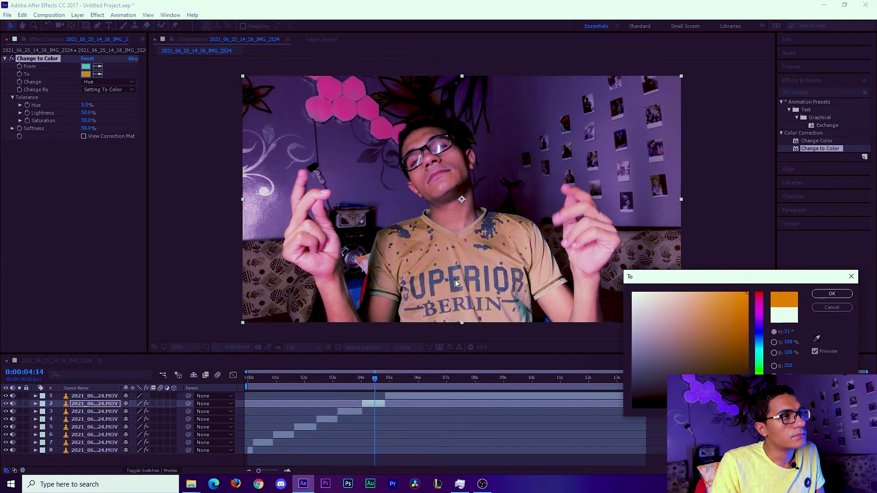
key("Return")
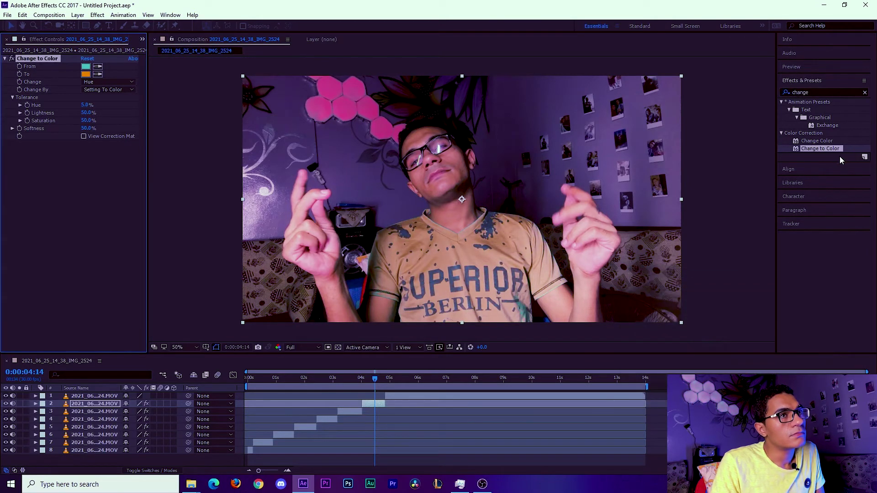
key("ctrl+alt+shift+e")
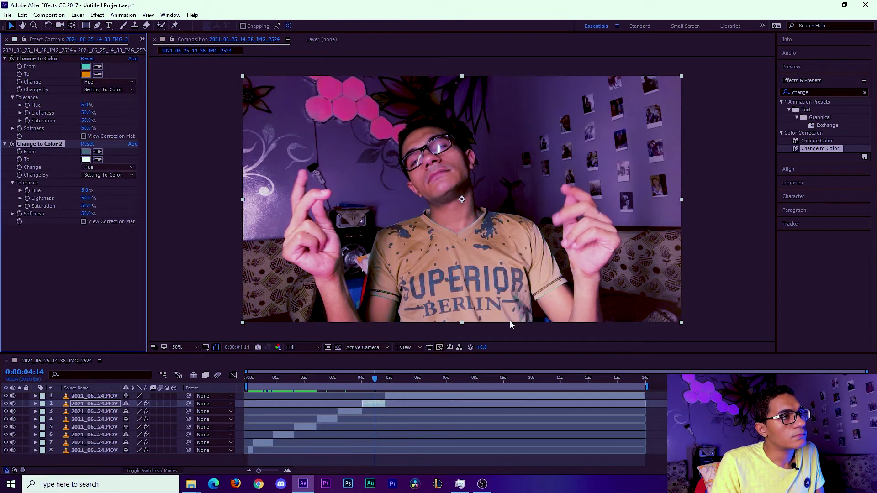
- Set Change to Color 2's To colour to the shirt's tan, sampled from the video
left_click(86, 160)
left_click(816, 339)
left_click(485, 255)
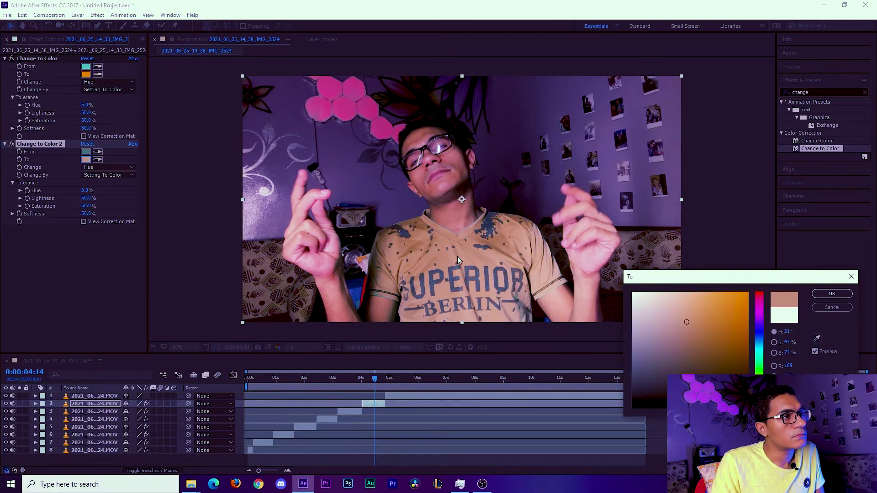
key("Return")
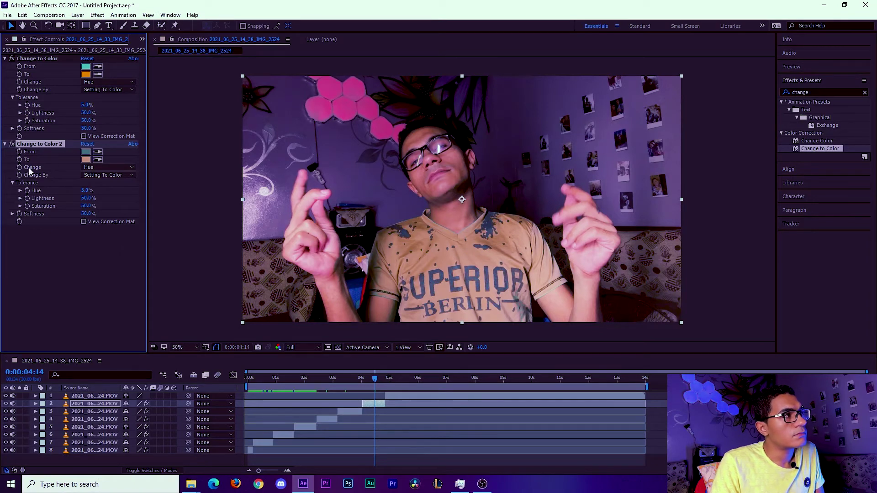
- Raise the first Change to Color effect's hue tolerance to 20%
left_click(86, 106)
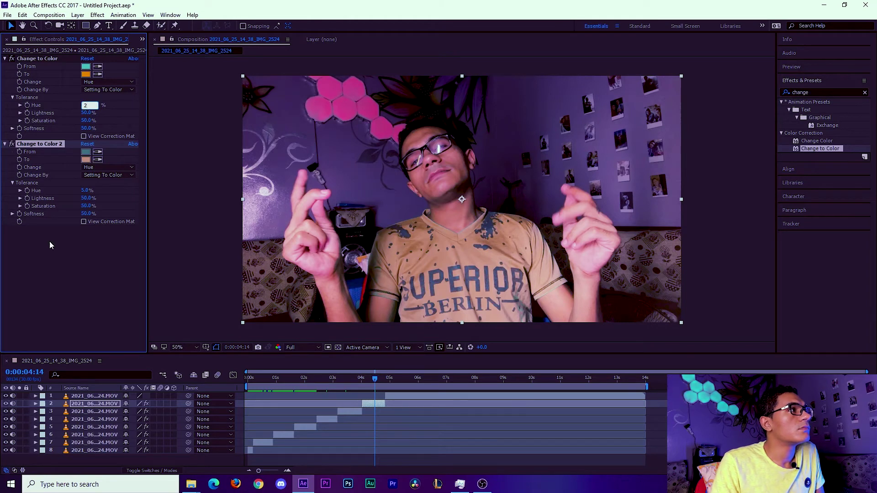
left_click(57, 312)
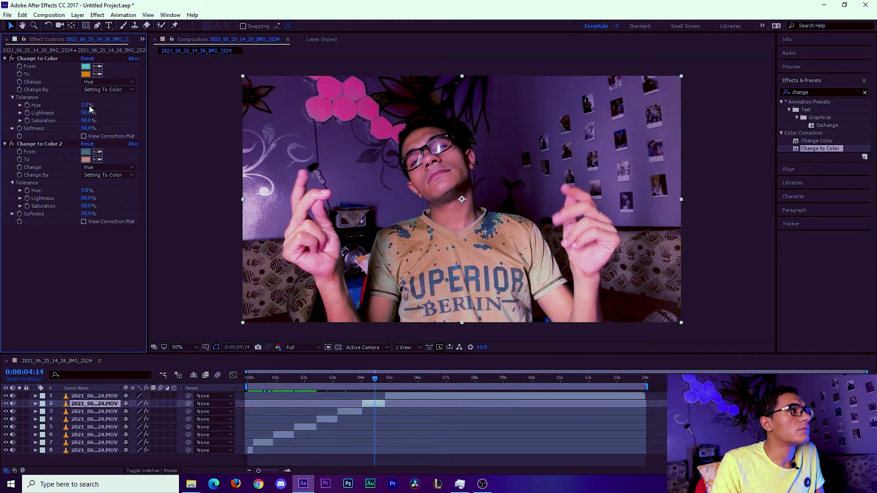
key("Return")
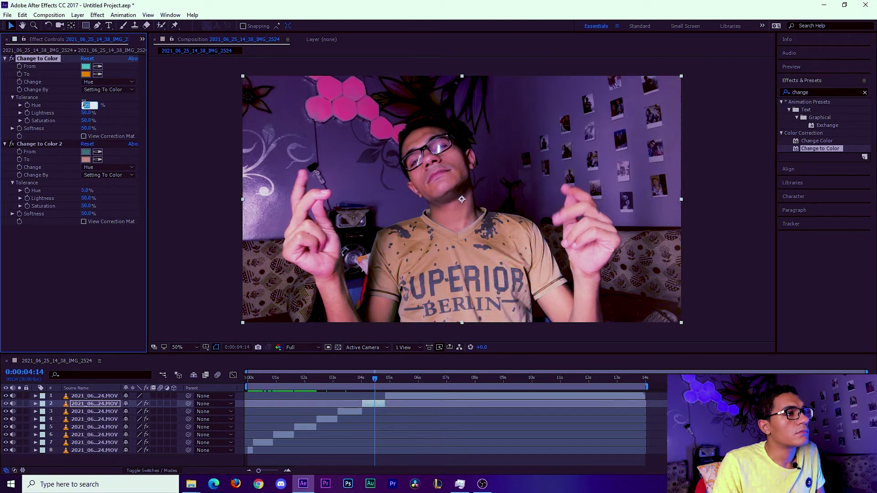
left_click_drag(85, 106, 85, 107)
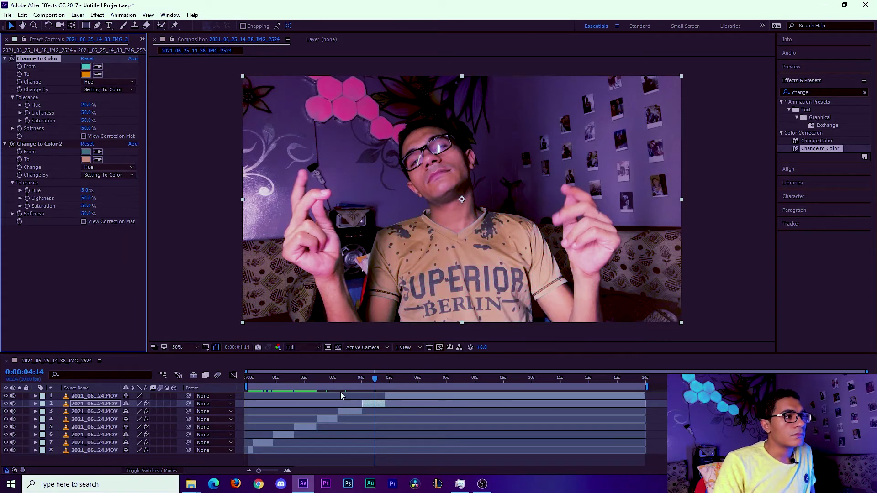
- At 0:00:02:19, set layer 4's Change to Color hue tolerance to 20% so the shirt turns fully yellow
left_click(351, 380)
left_click_drag(350, 379, 323, 381)
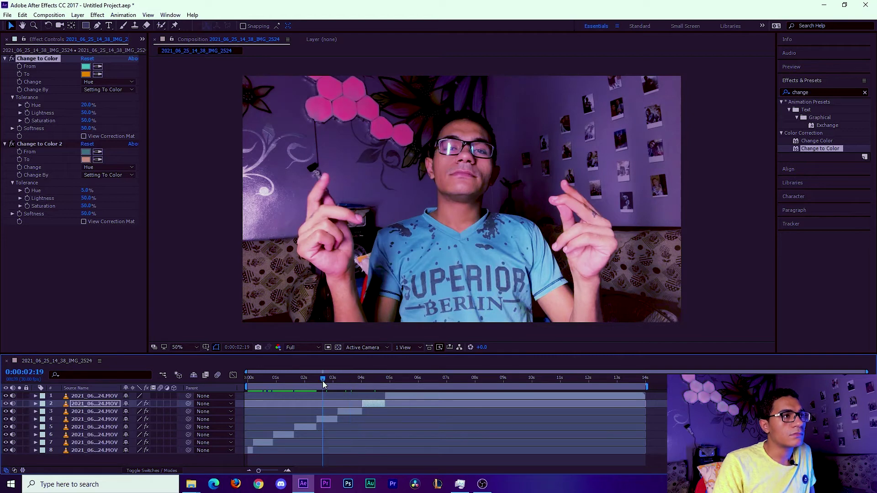
left_click(89, 104)
left_click(322, 420)
left_click(85, 105)
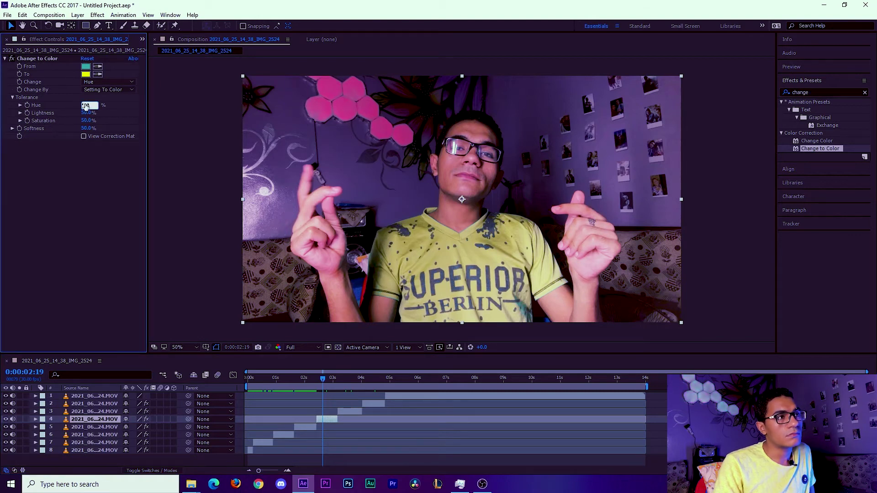
key("Return")
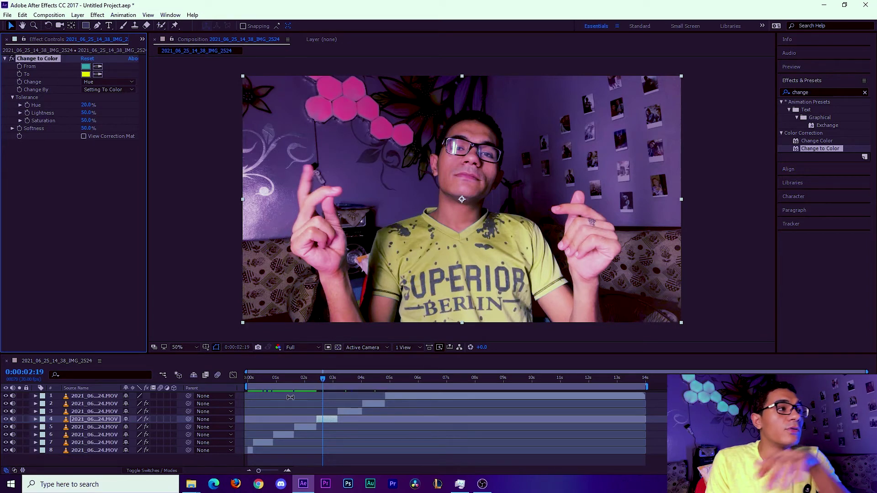
left_click(280, 383)
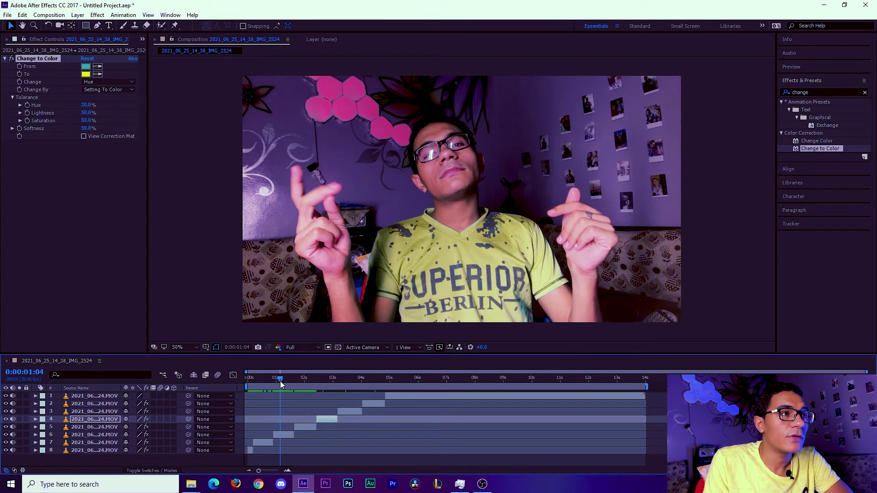
scroll(473, 305, "up", 2)
scroll(473, 305, "down", 1)
scroll(478, 280, "up", 1)
scroll(479, 280, "down", 3)
scroll(525, 251, "down", 2)
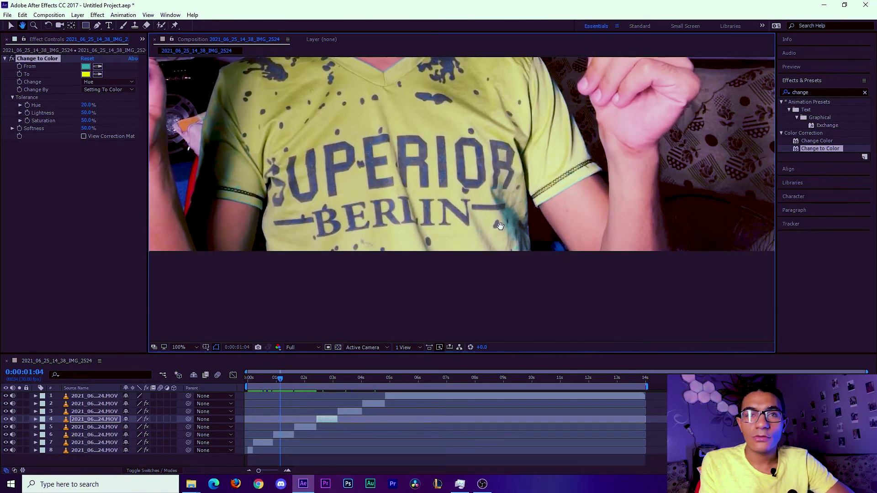
scroll(500, 225, "up", 1)
scroll(434, 173, "up", 2)
key("comma")
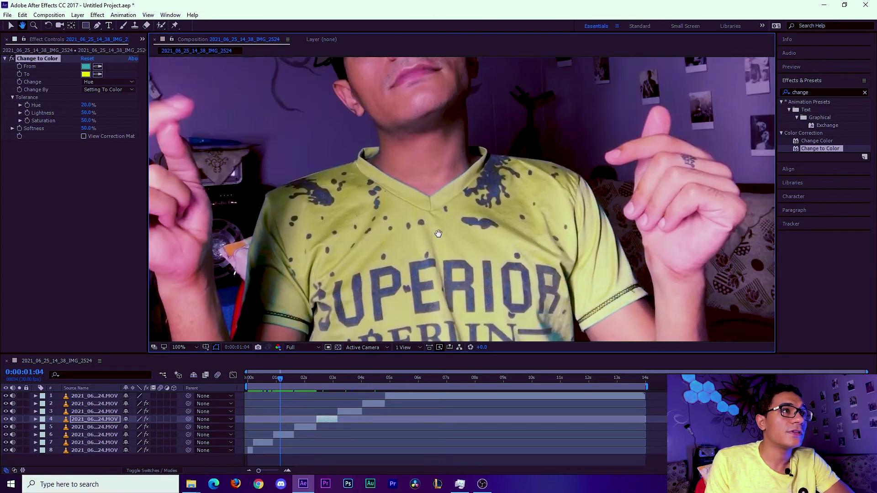
key("comma")
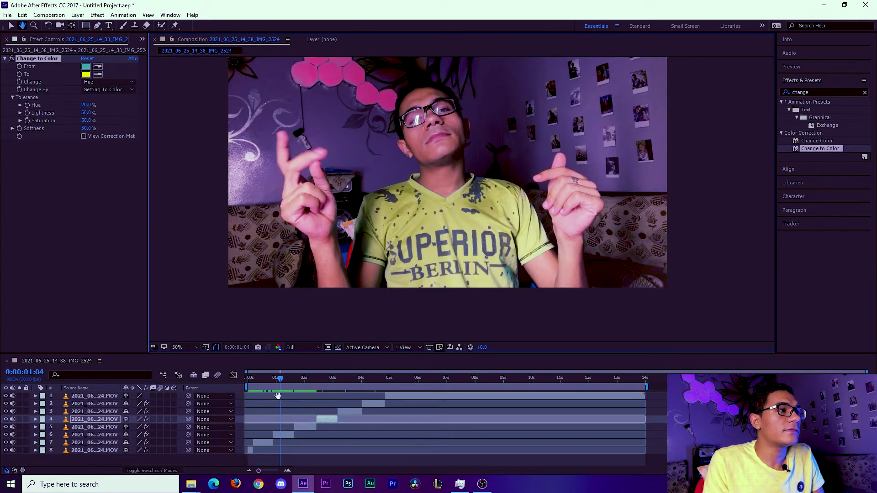
key("v")
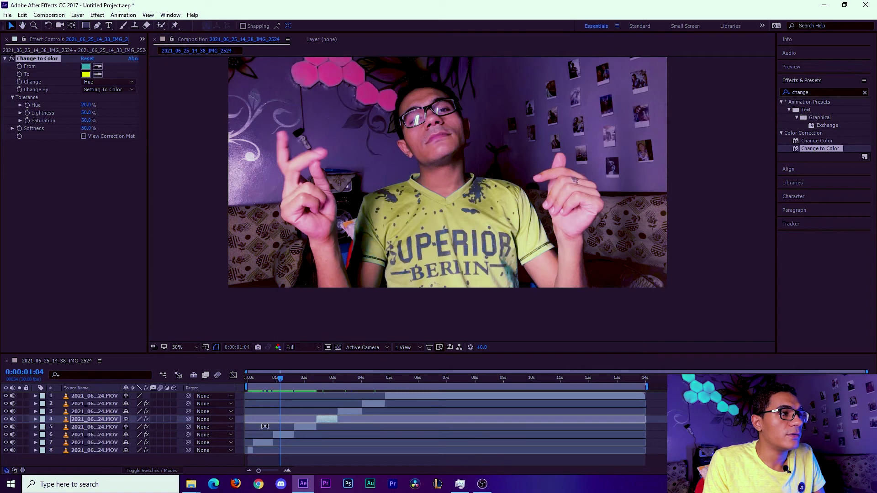
left_click(283, 435)
left_click(281, 379)
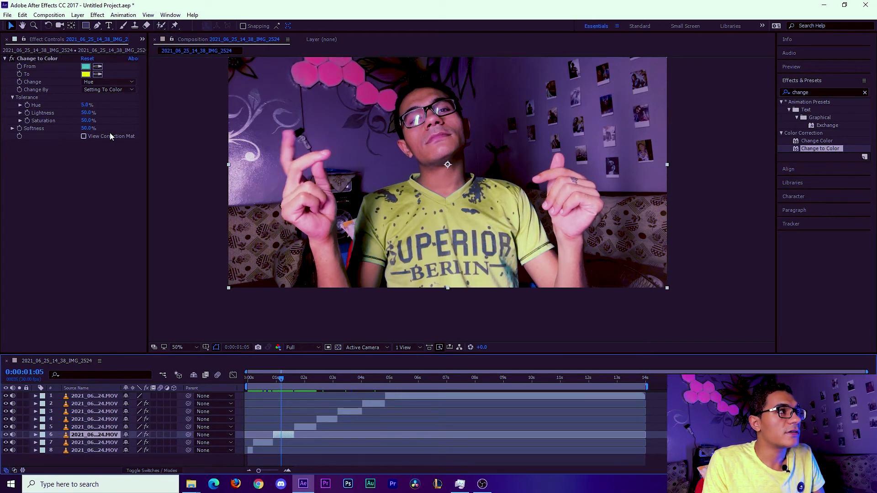
- Set layer 6's Change to Color hue tolerance to 20.0%
left_click(85, 105)
type("20")
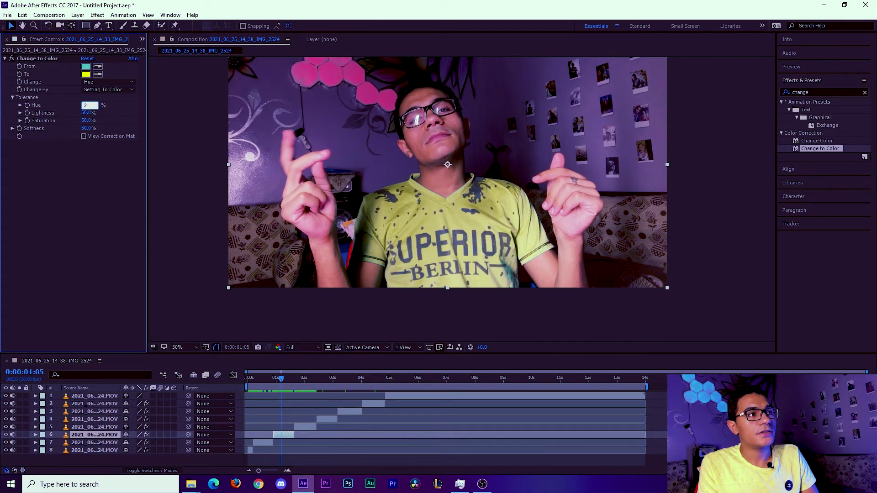
key("Return")
key("period")
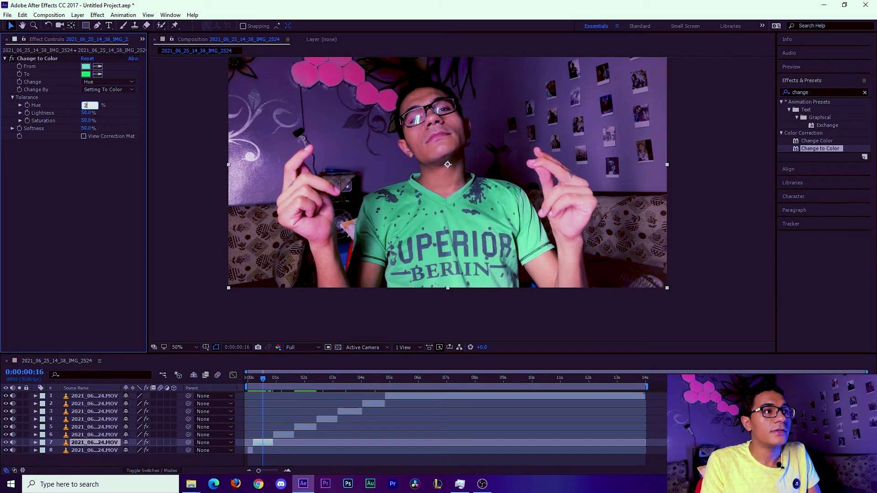
type("0")
key("Return")
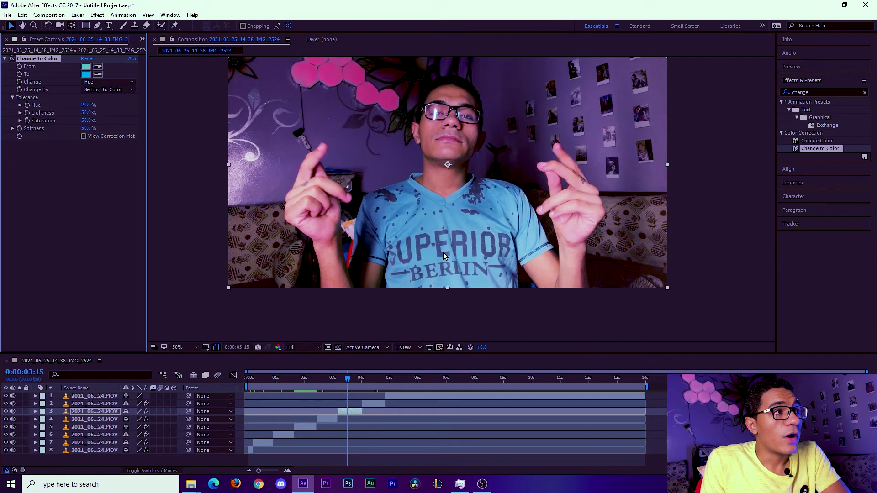
- End the work area at about 5 seconds and preview from the start
left_click_drag(646, 386, 386, 386)
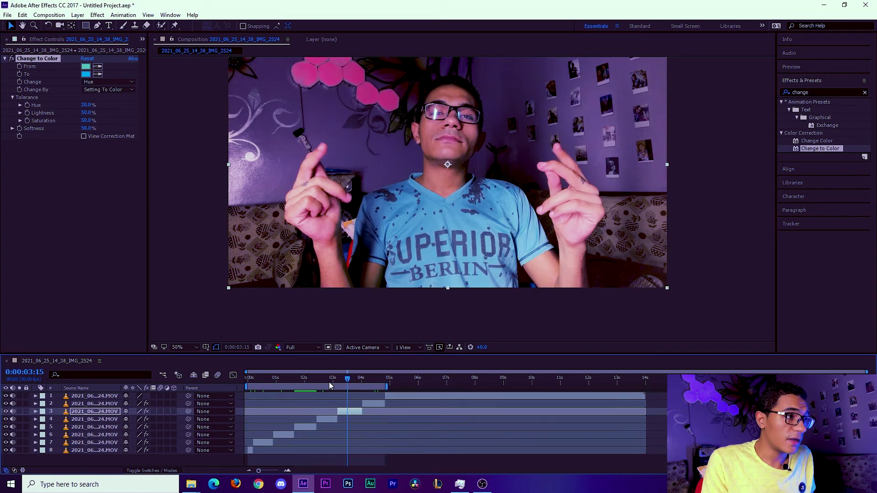
left_click_drag(282, 378, 225, 377)
key("space")
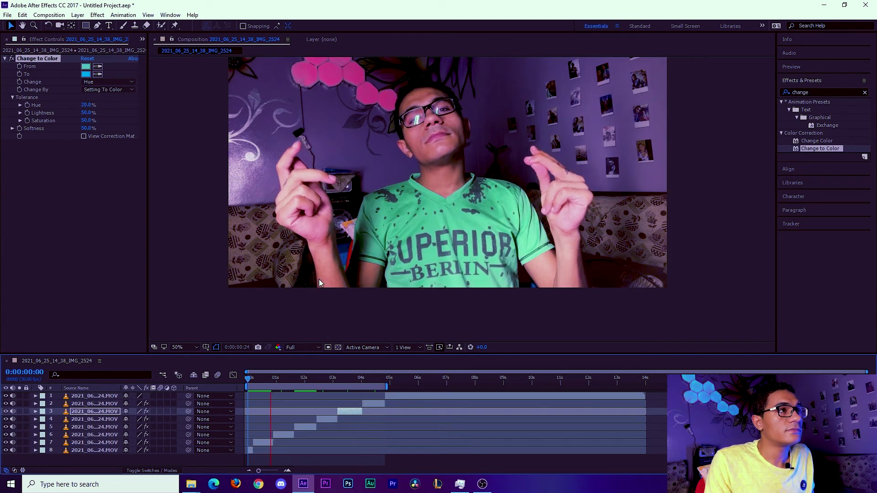
- Purge all memory and disk cache, then replay the preview from 0:00:00:00
left_click(22, 14)
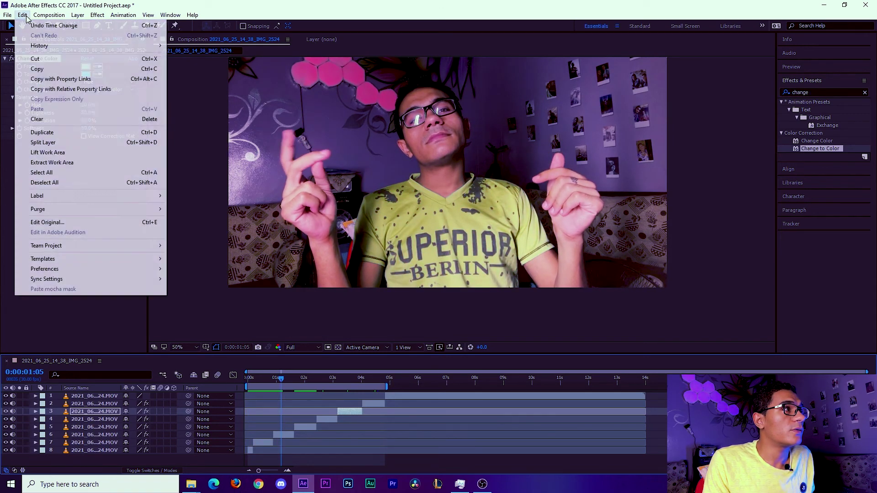
mouse_move(150, 210)
left_click(205, 209)
left_click(478, 253)
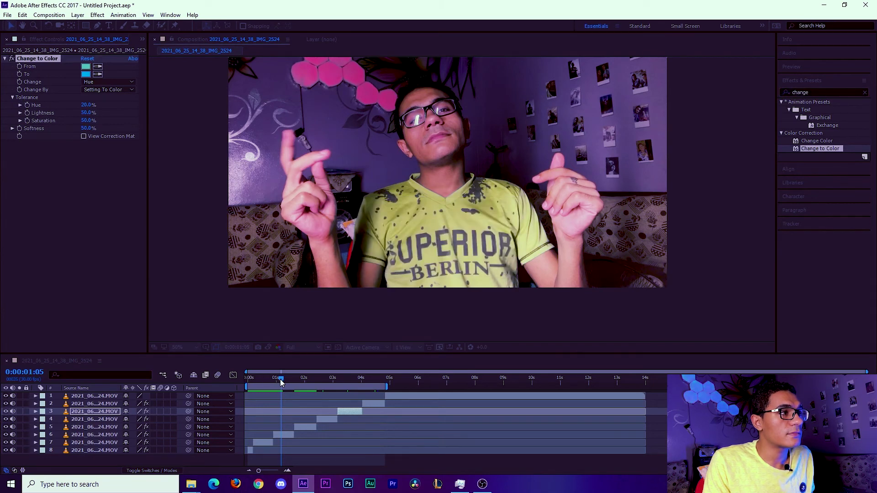
left_click_drag(281, 379, 239, 379)
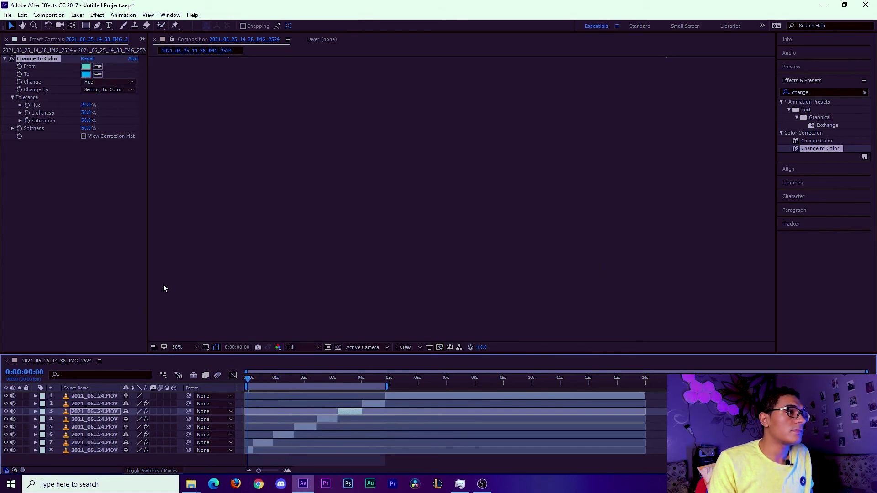
key("space")
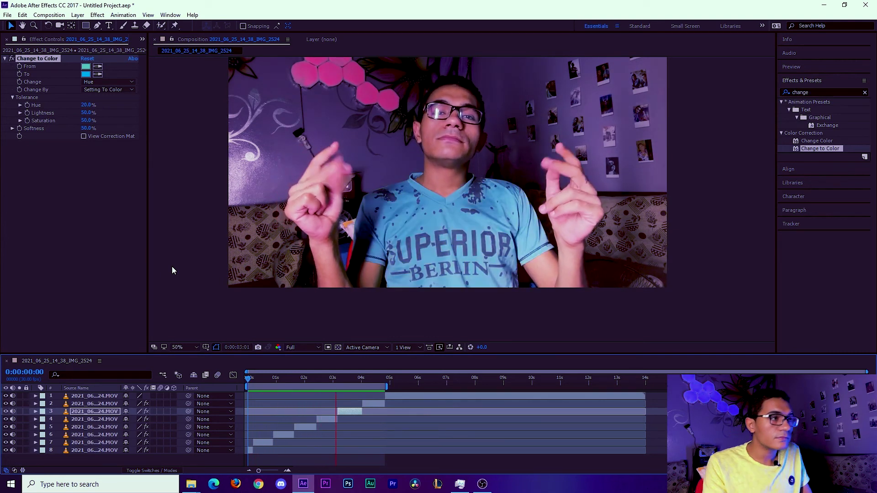
- Nudge layer 1 slightly later in the timeline and replay the preview of the staggered shirt colours
left_click_drag(399, 396, 412, 395)
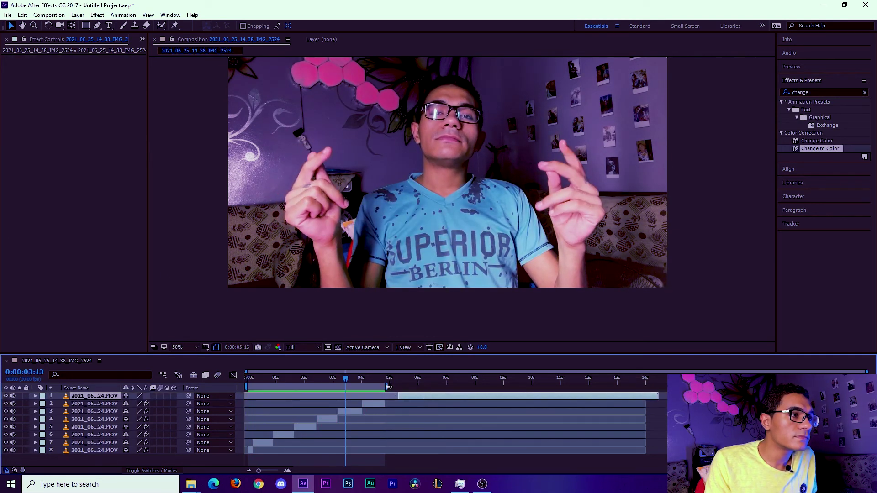
key("space")
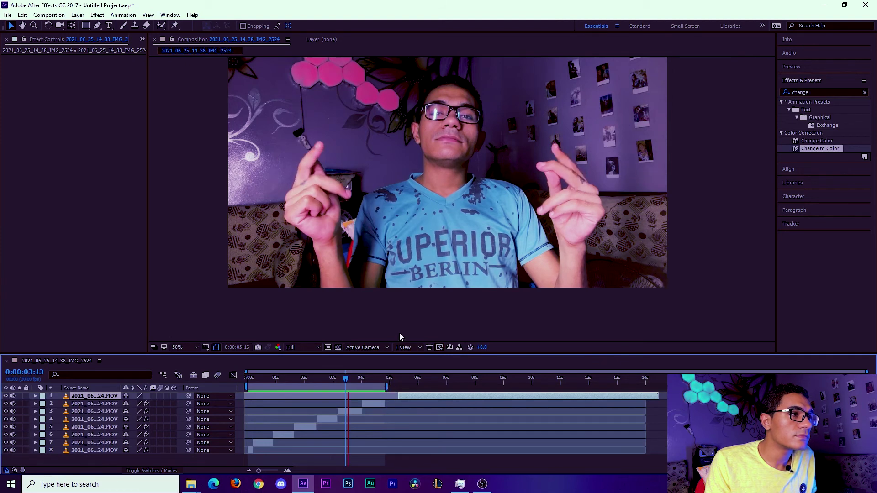